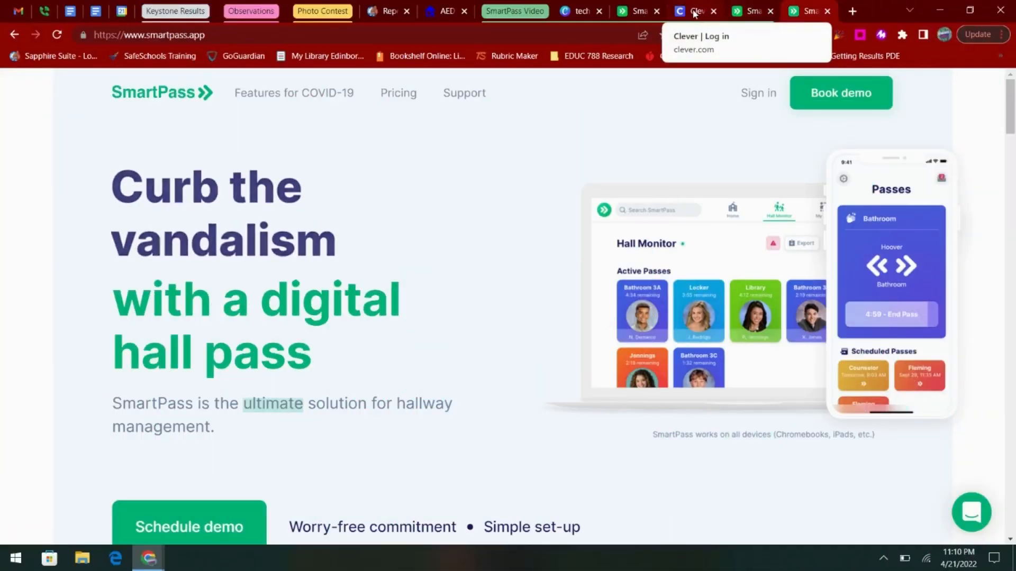
- Switch to the Clever login page, log in with Google, and open SmartPass from the student resources
click(695, 13)
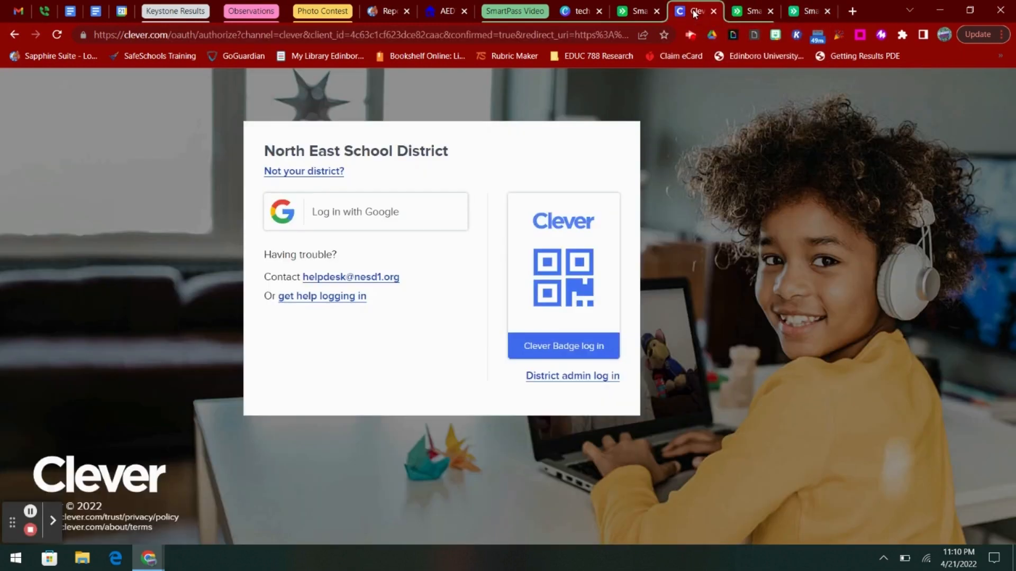
click(324, 228)
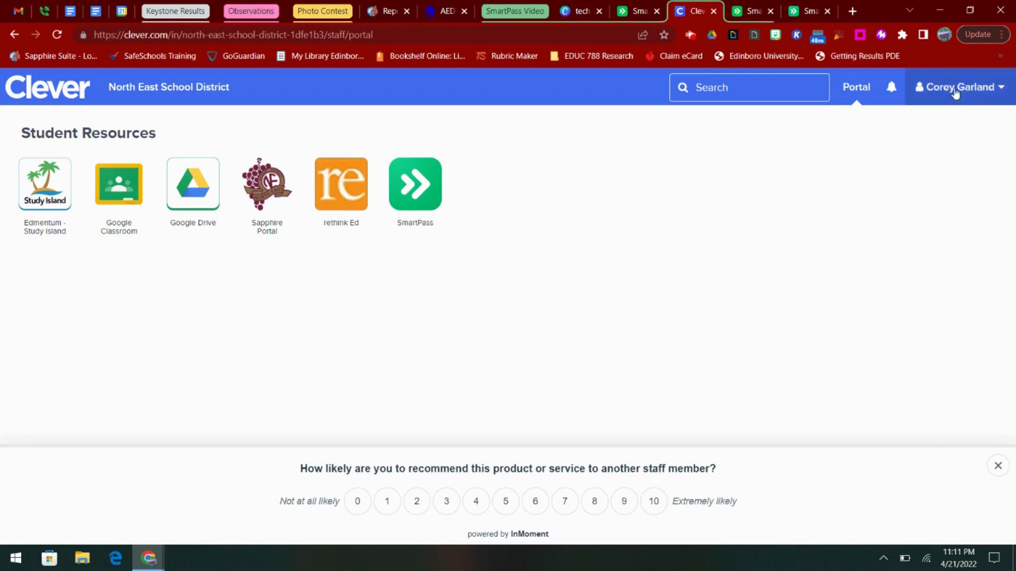
click(415, 196)
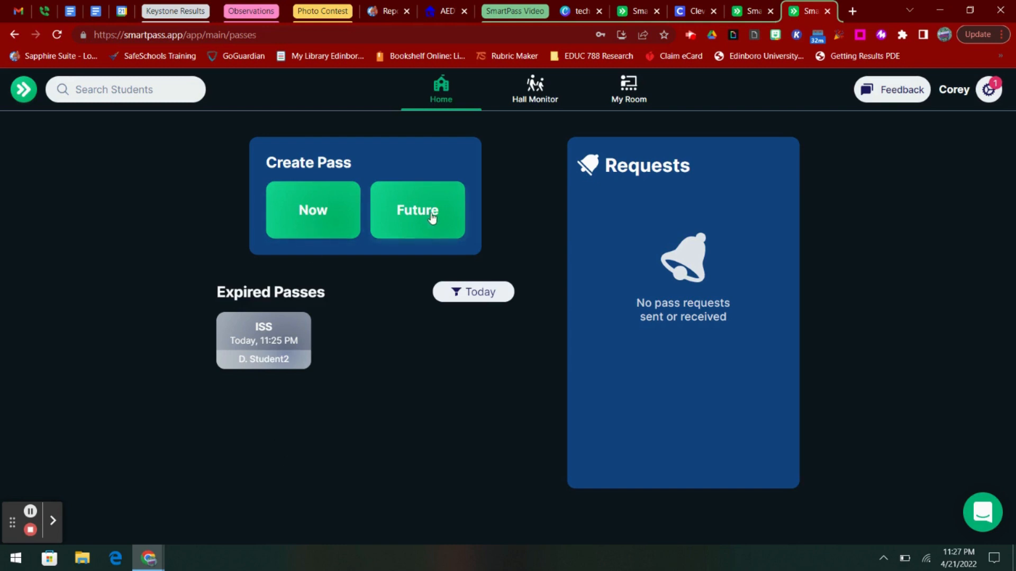
- Start an immediate hall pass and select Demo Student2 as the student, searching for DEMO
click(327, 217)
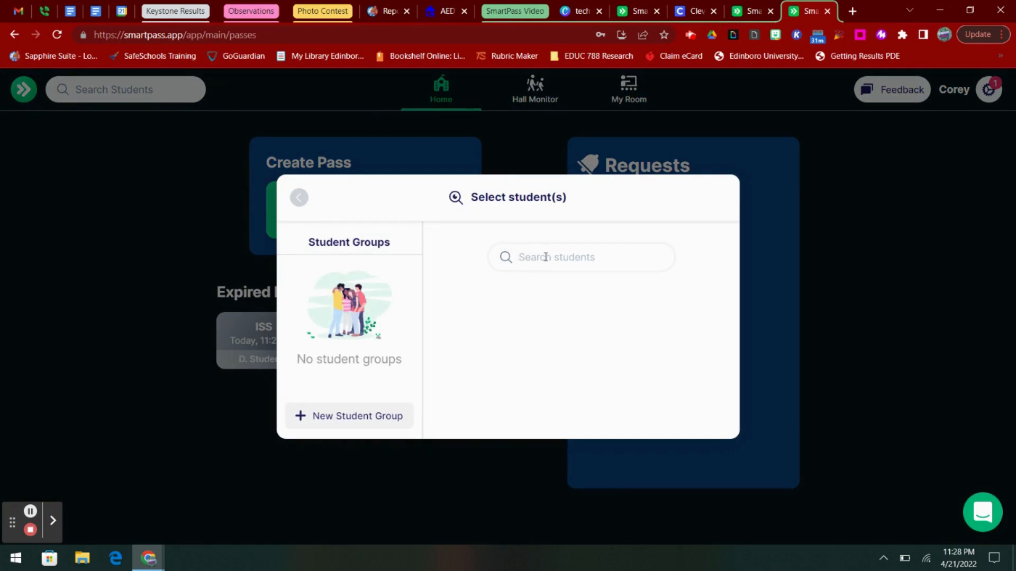
text(DEMO)
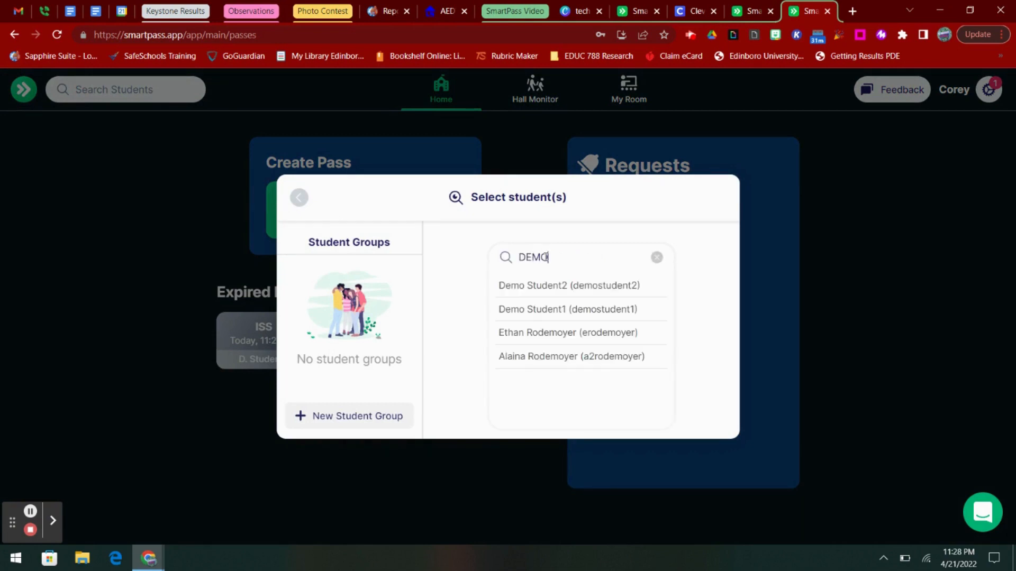
click(549, 285)
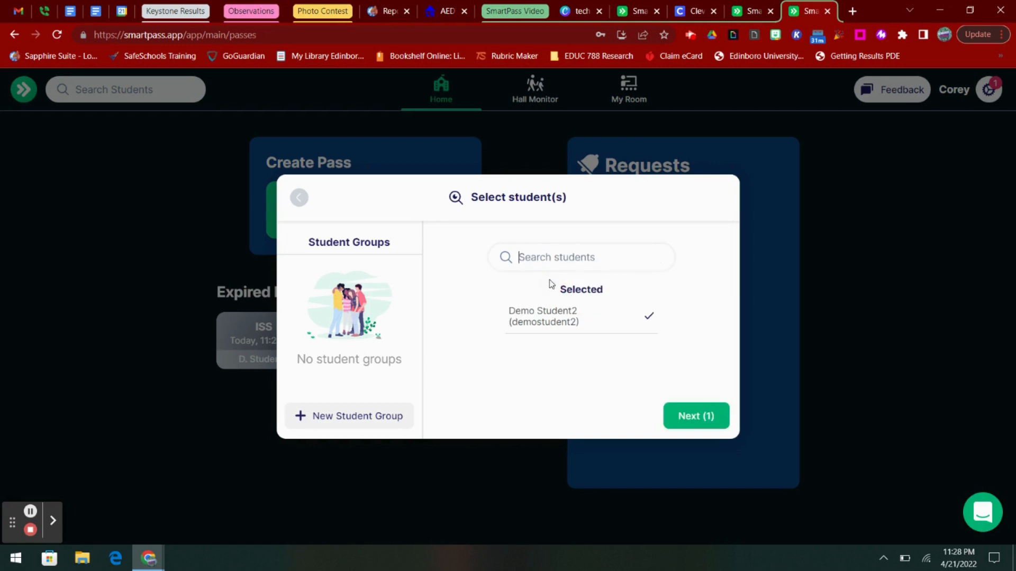
click(708, 421)
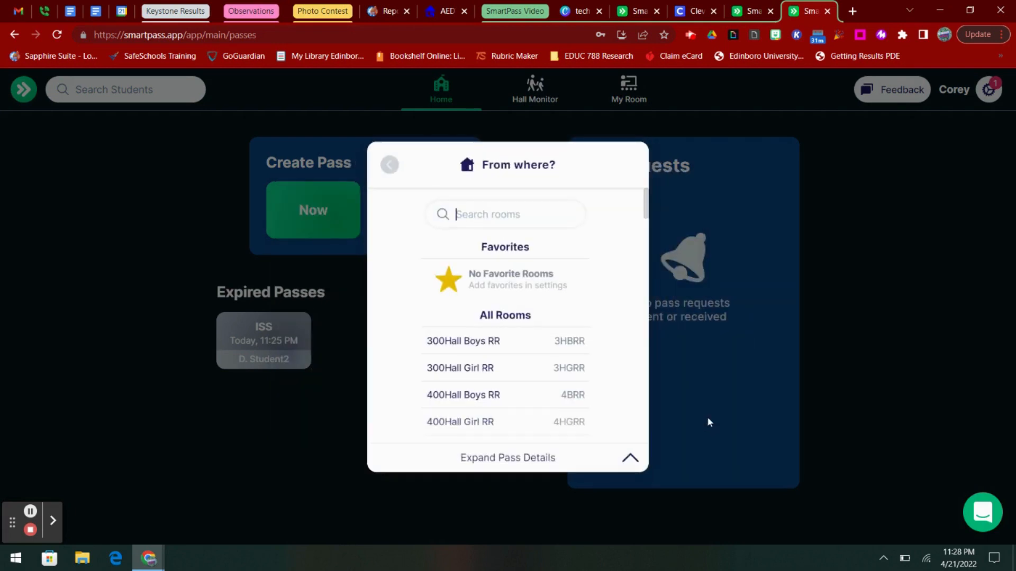
- Set the pass origin to Main Office and its destination to ISS
text(MAIN)
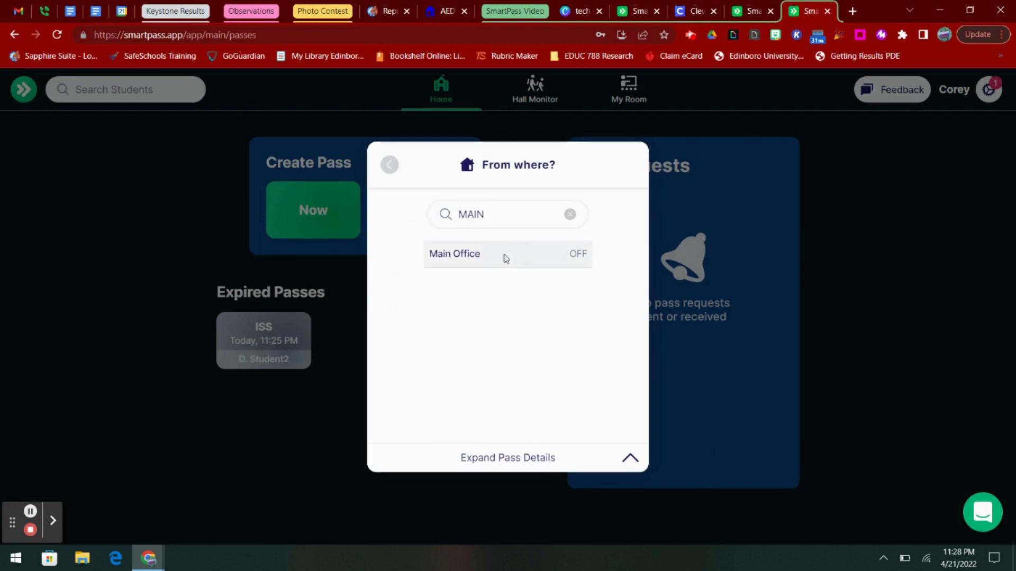
click(505, 258)
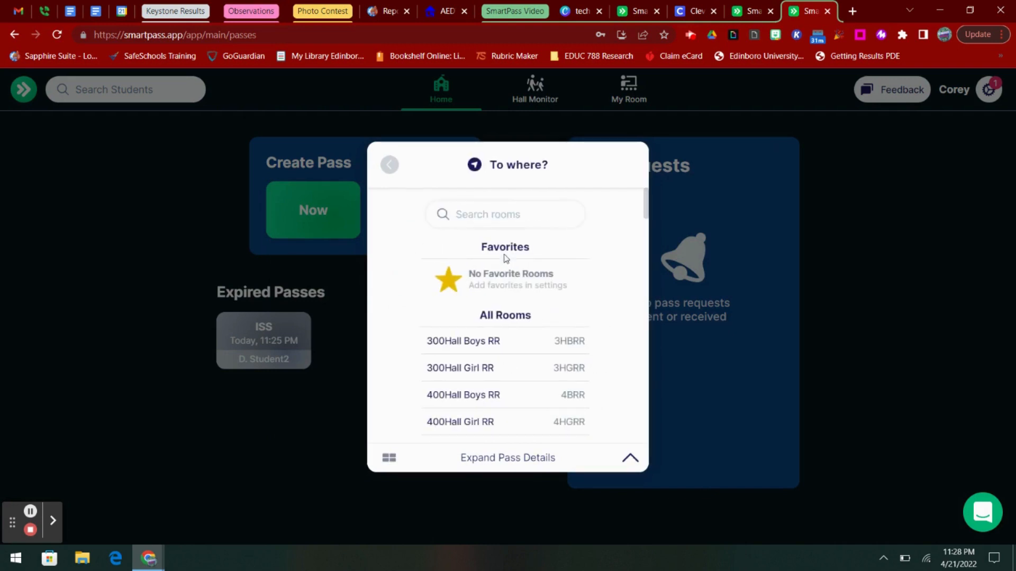
text(ISS)
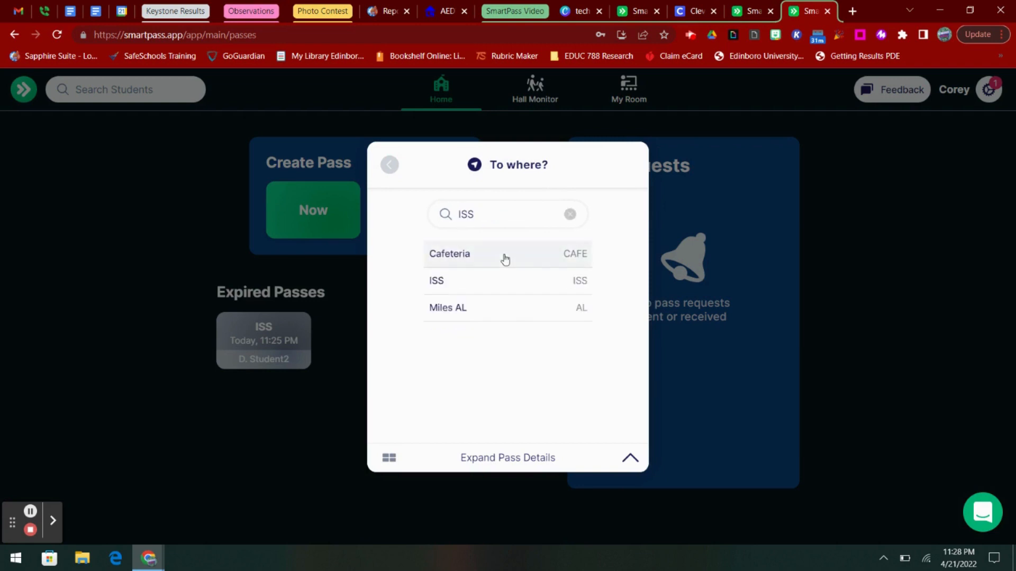
click(496, 282)
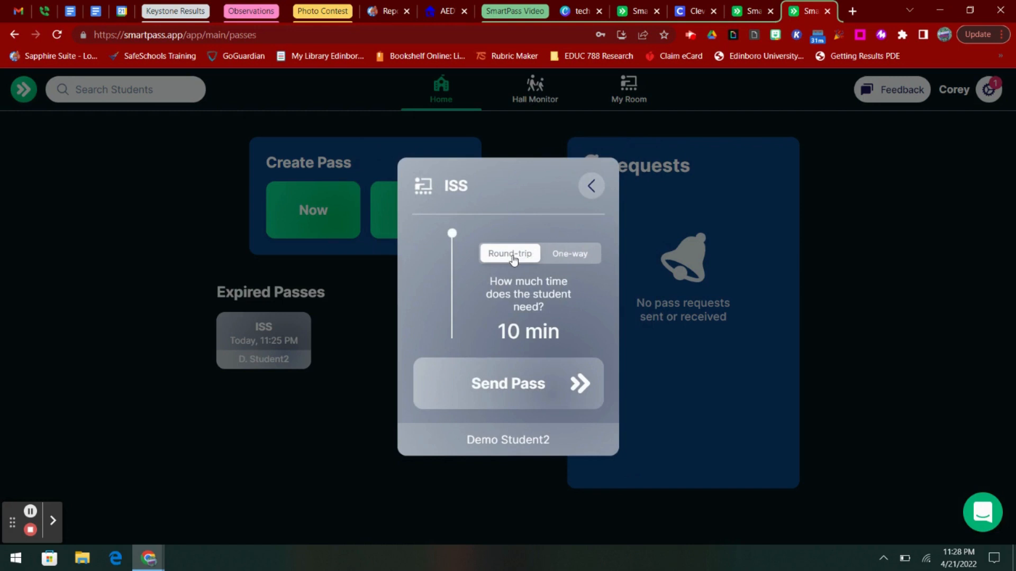
- Make the ISS pass one-way with a 3-minute limit and send it
click(565, 257)
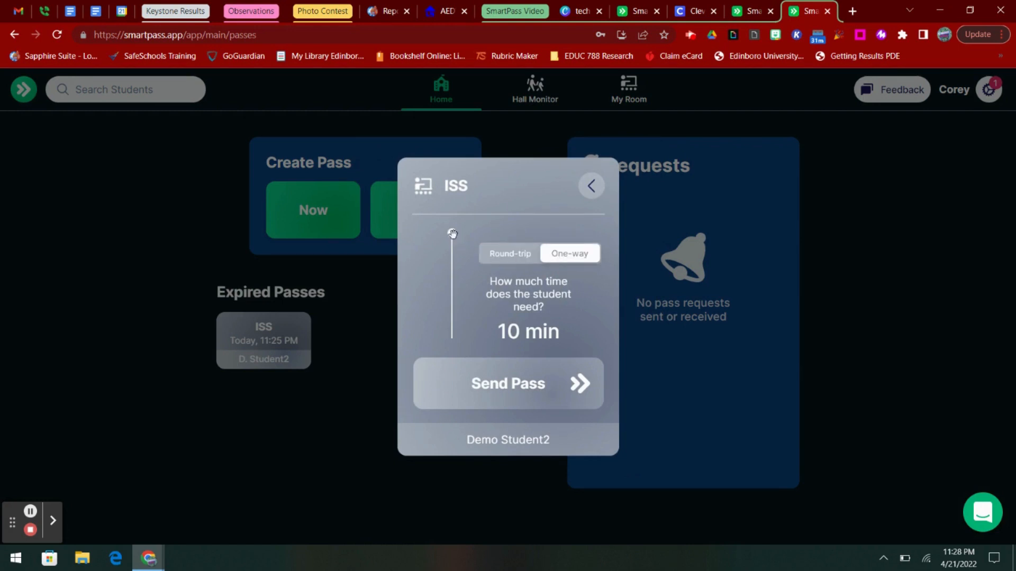
click(452, 234)
drag(452, 234, 452, 307)
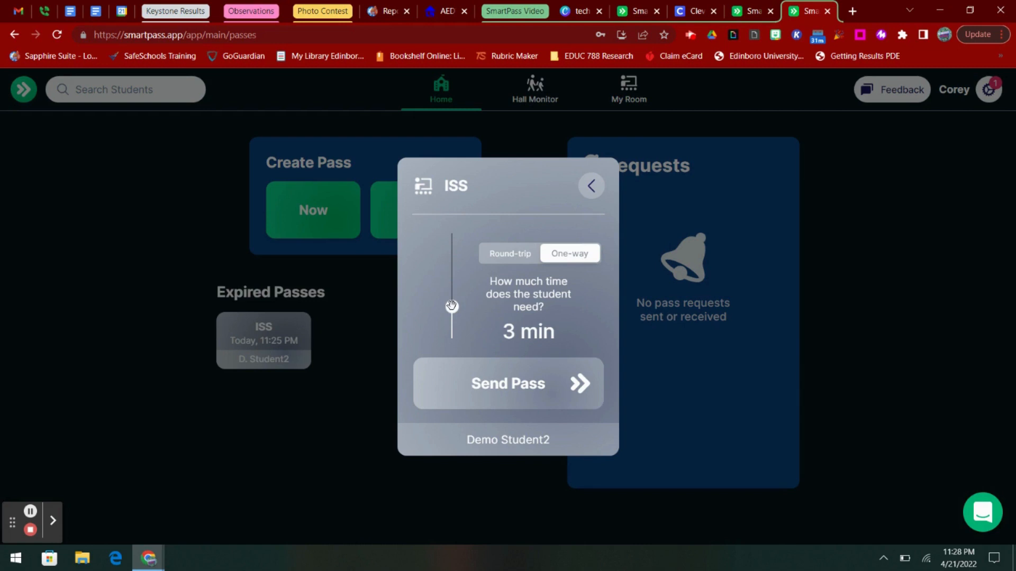
click(522, 384)
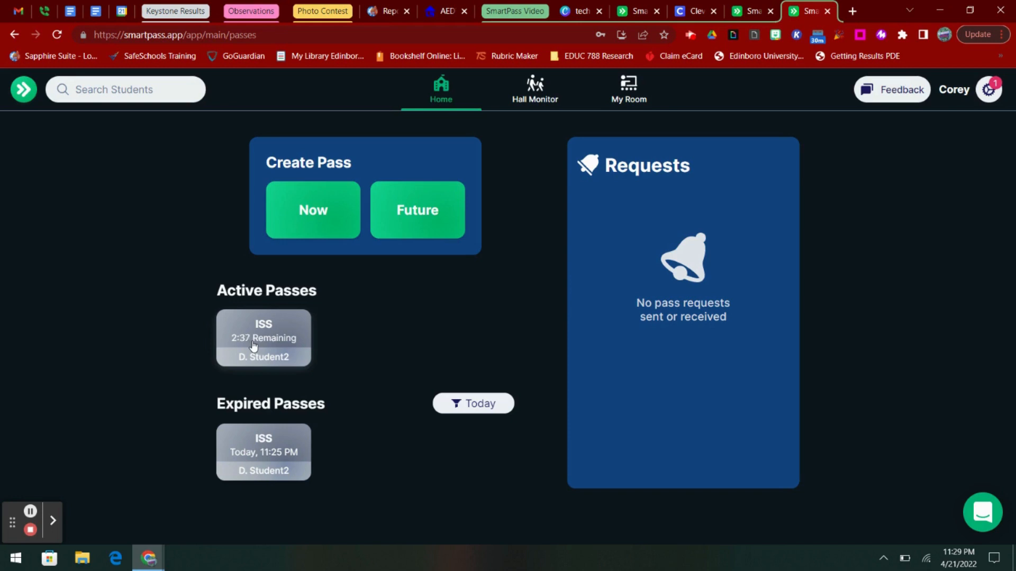
- Start a future hall pass and select Demo Student1 as the student, searching for DEMO
click(428, 220)
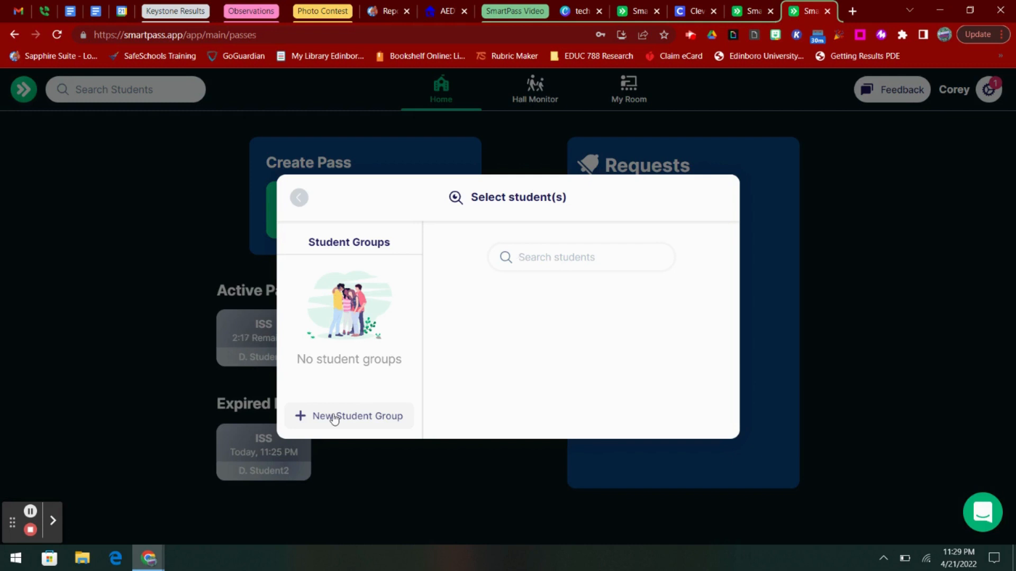
text(DEMO)
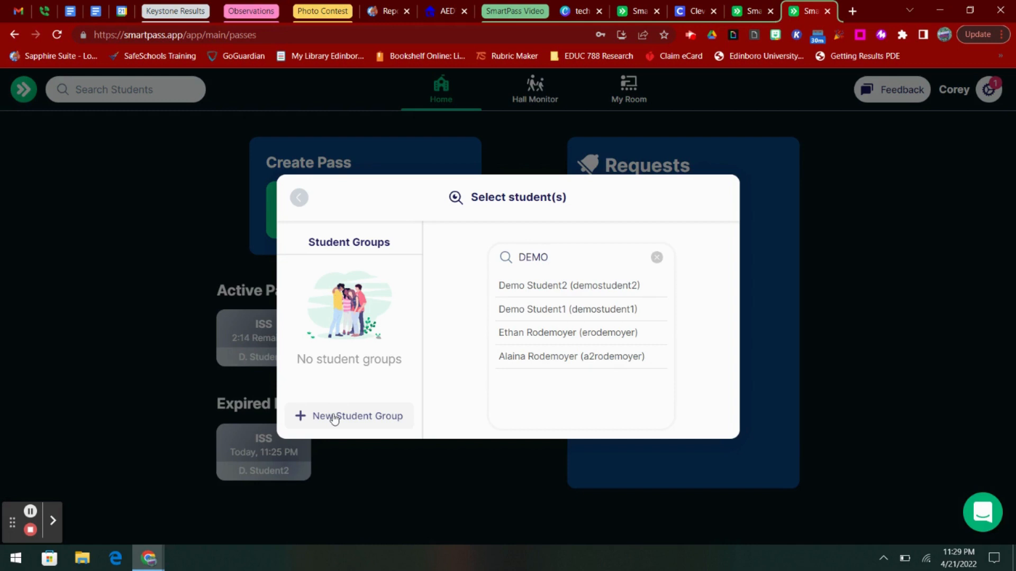
click(553, 310)
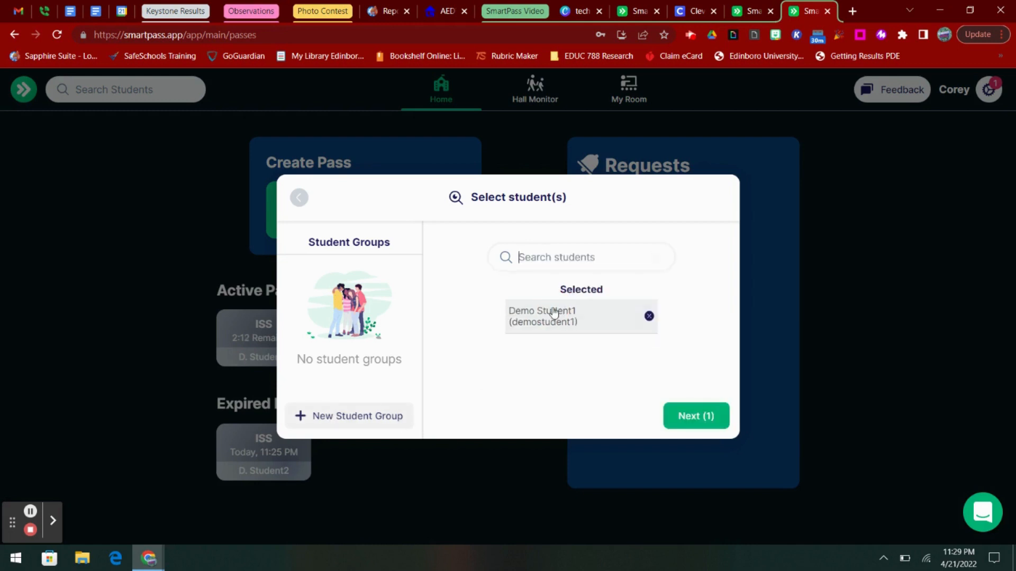
click(715, 419)
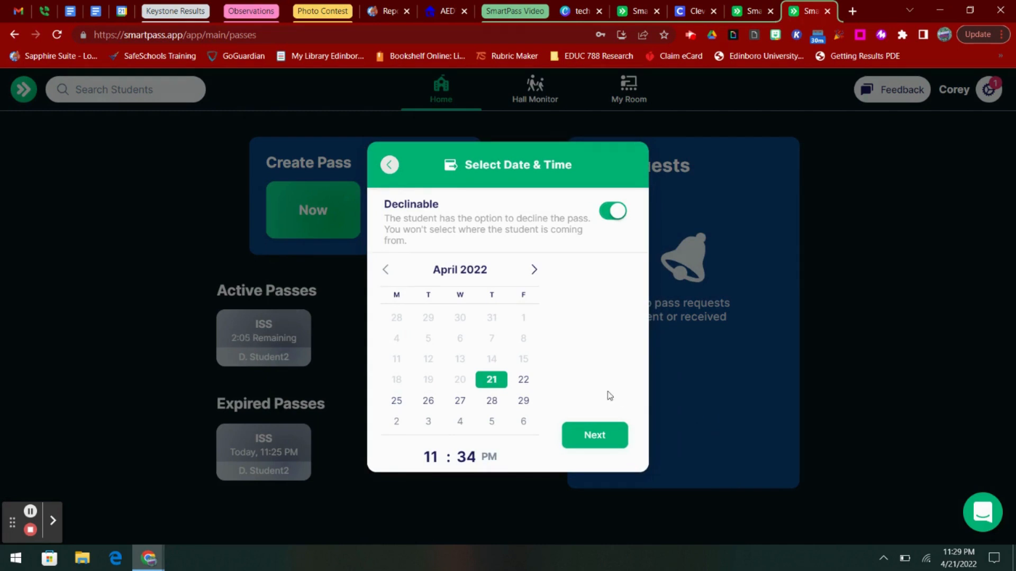
- Schedule the future pass for April 22, 2022 at 11:00 AM and continue to the destination choice
click(526, 383)
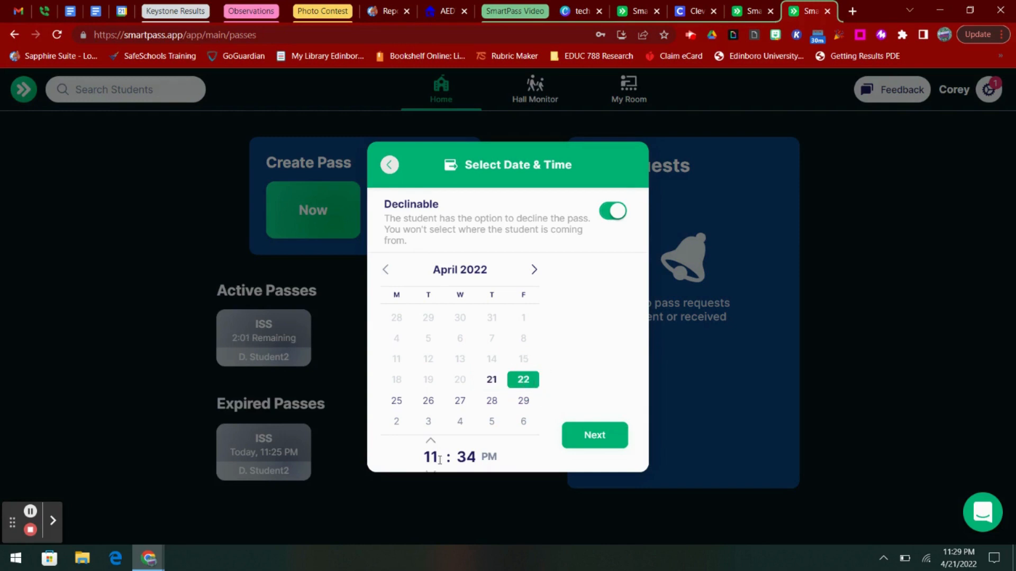
click(467, 458)
text(00)
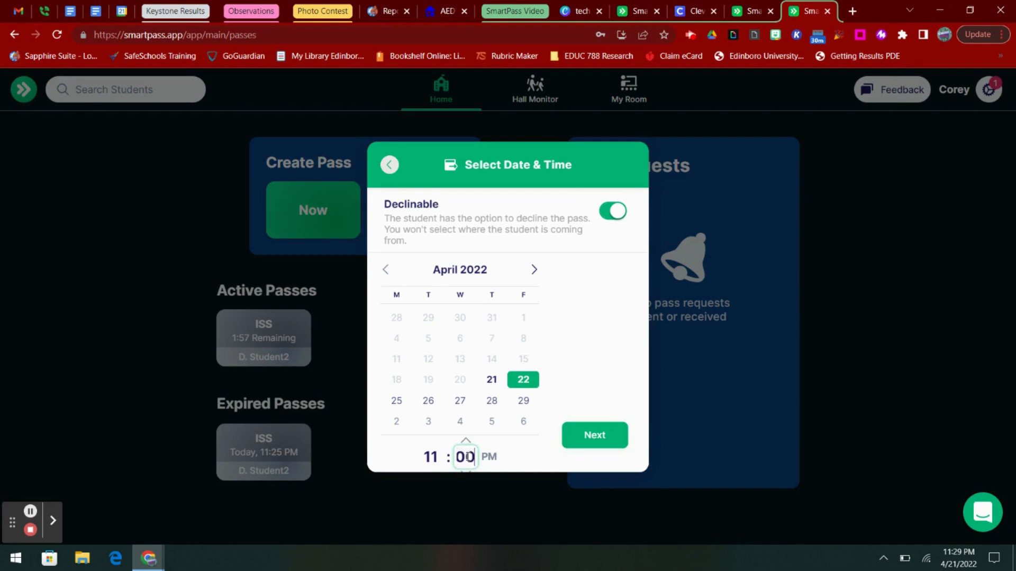
click(486, 458)
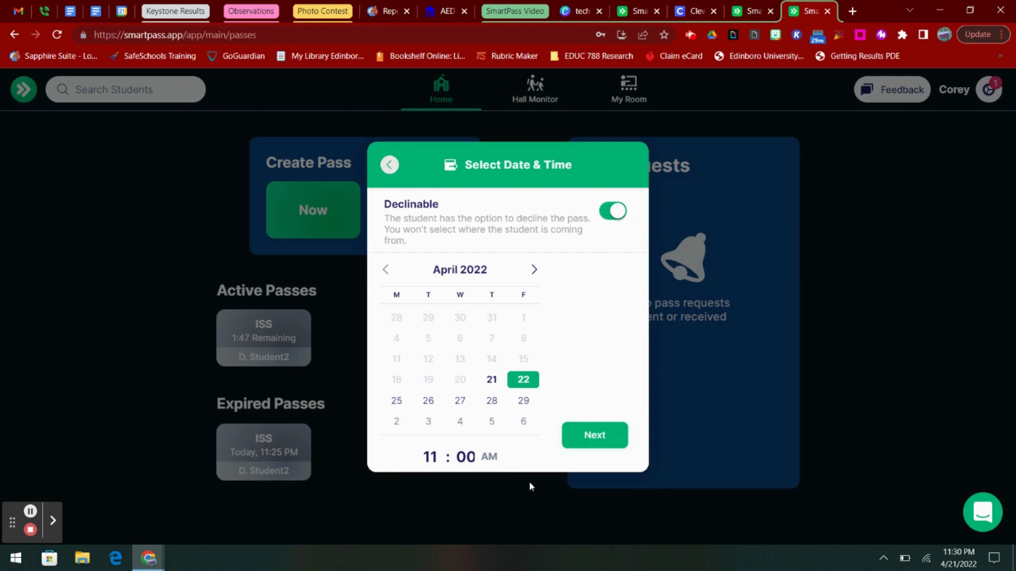
click(594, 437)
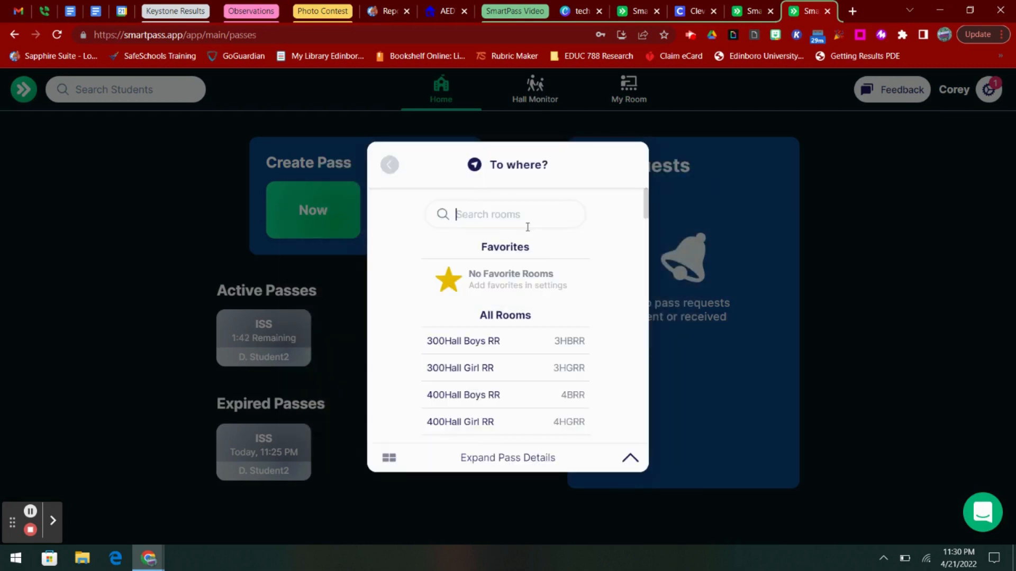
- Search for the teacher's classroom, room 204, and choose it as the future pass destination
click(527, 227)
text(YOU)
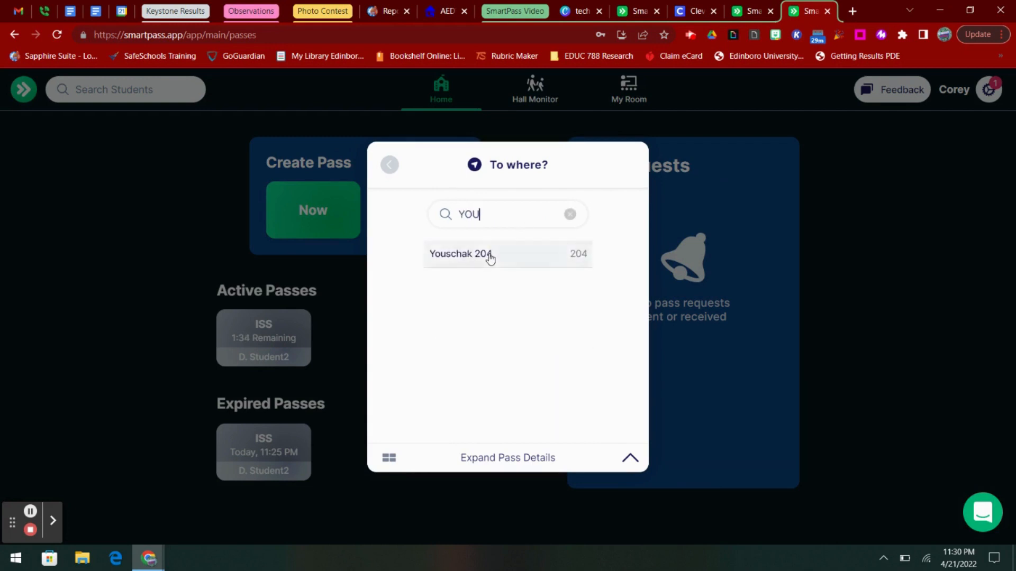
click(490, 258)
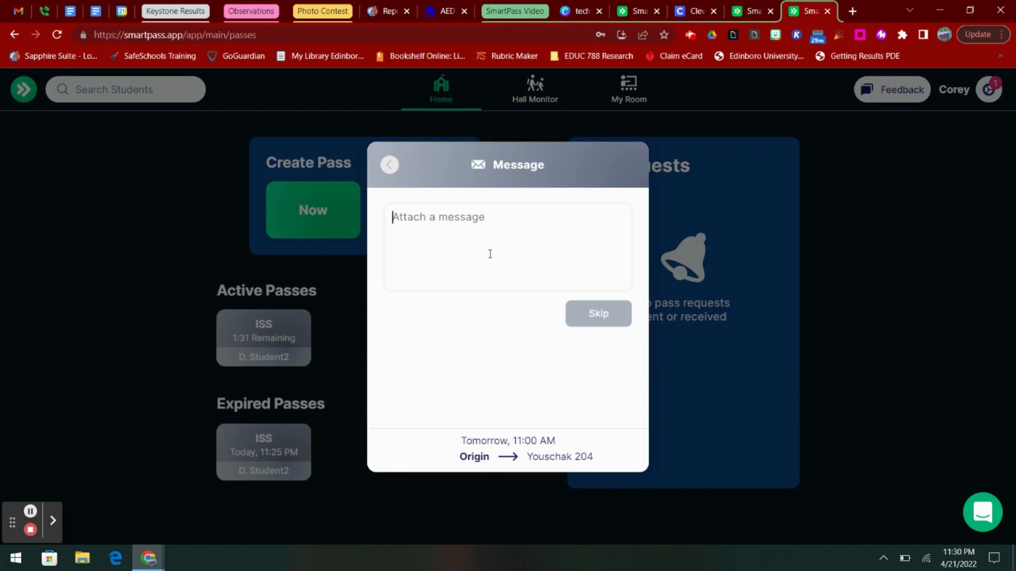
- Attach a message that the teacher is formally requesting the student appear in tutorial today to make up the test owed from last week
text(m)
key(BackSpace)
text(Mr. )
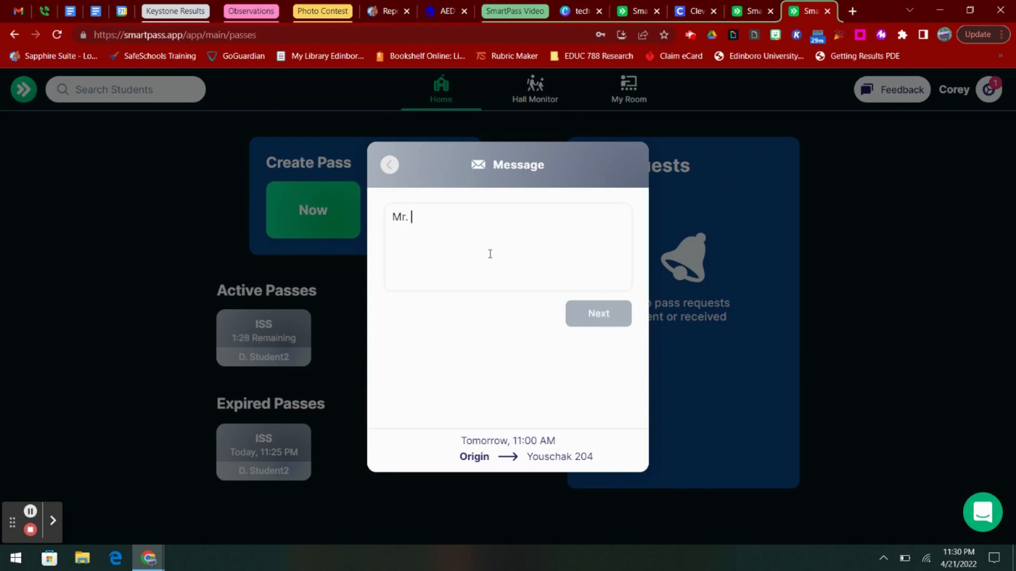
text(Youschak is )
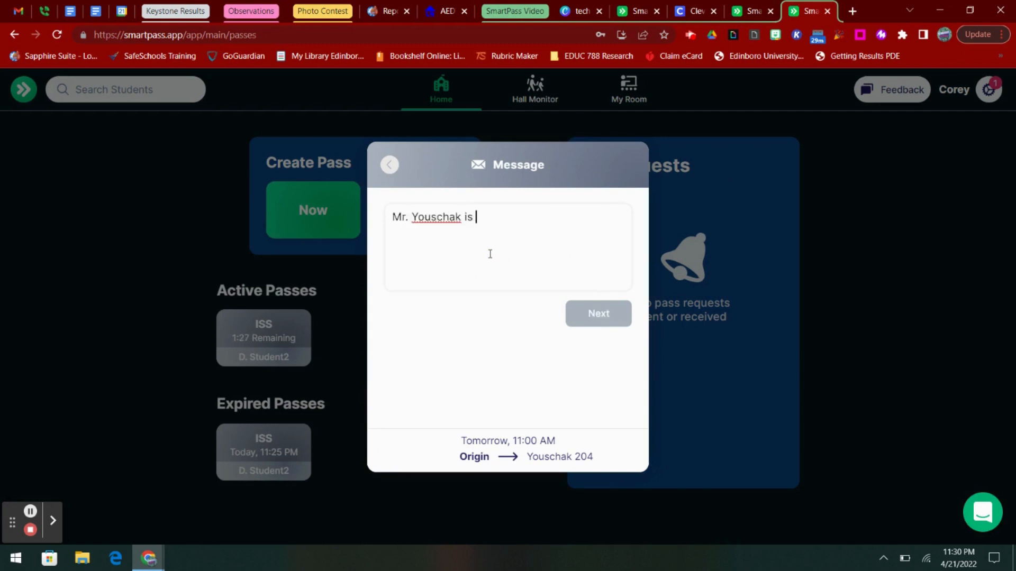
text(formally requesting you)
key(BackSpace)
key(BackSpace)
key(BackSpace)
text(that )
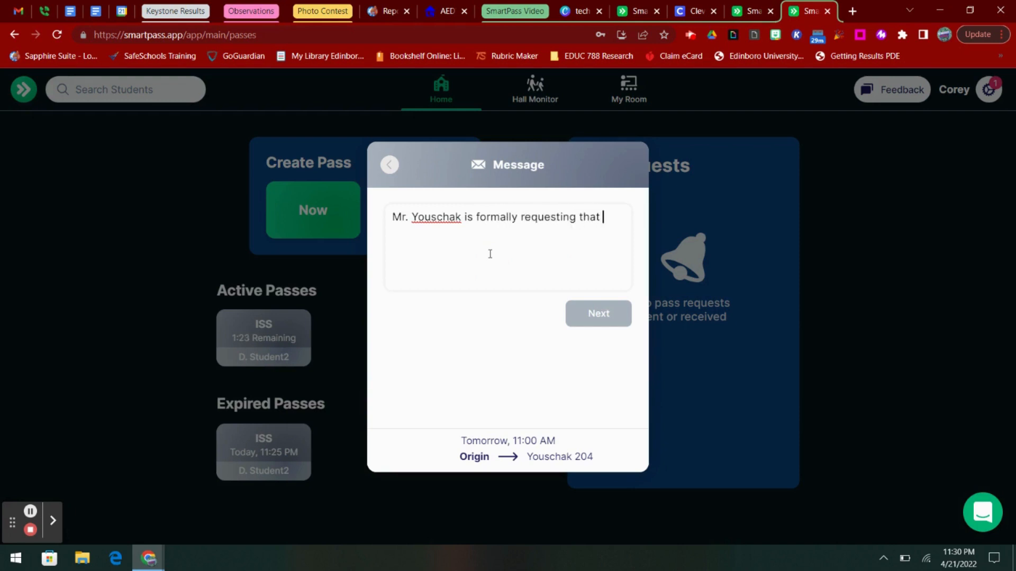
text(you appear in )
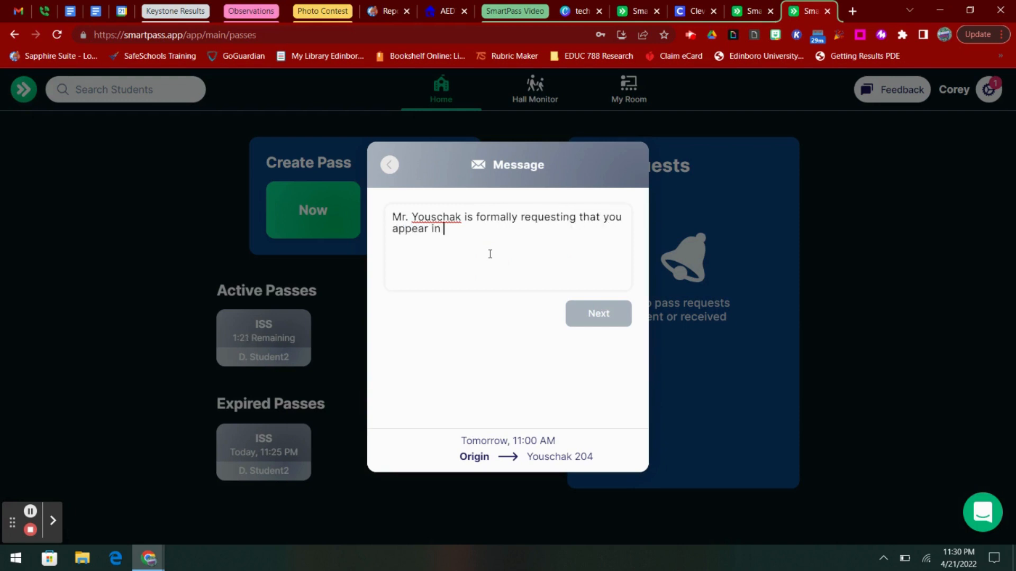
text(tutorial today to )
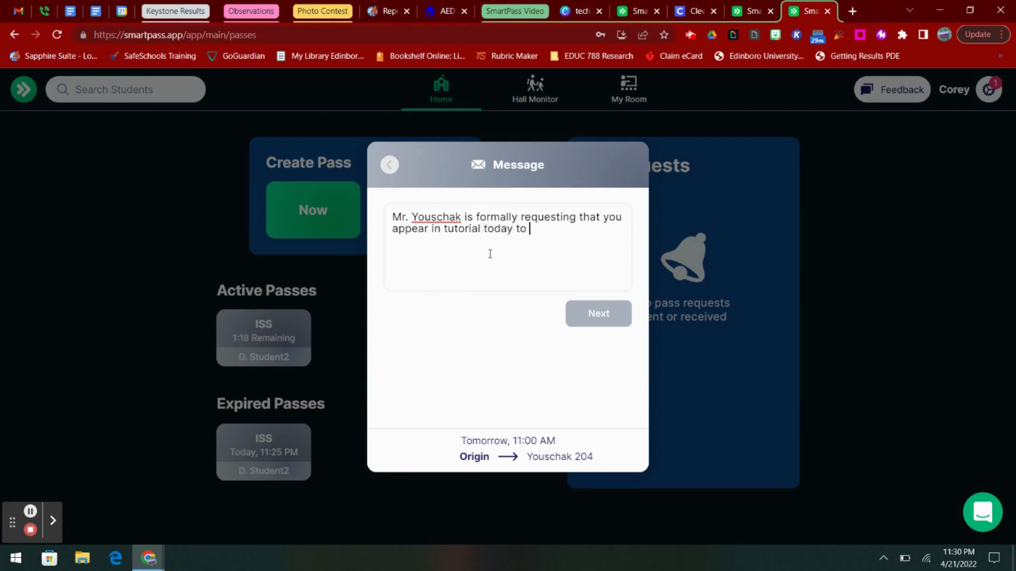
text(make up the test yo)
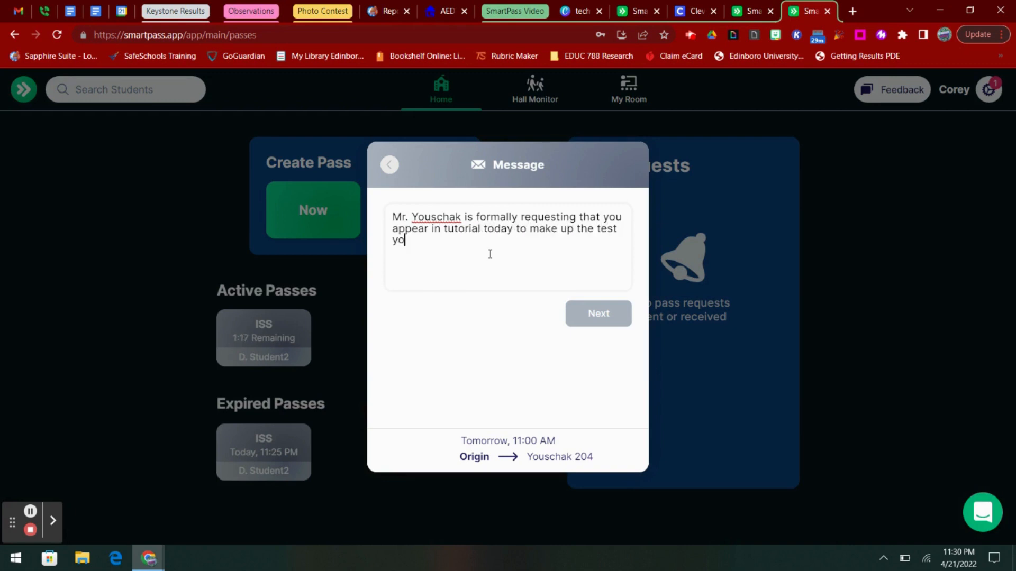
text(u owe from last week.)
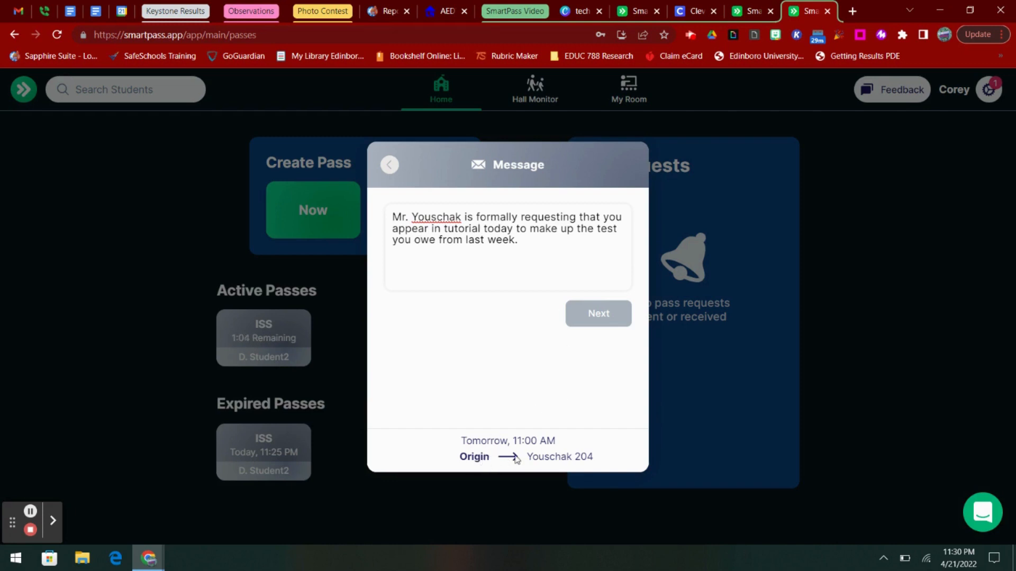
click(607, 320)
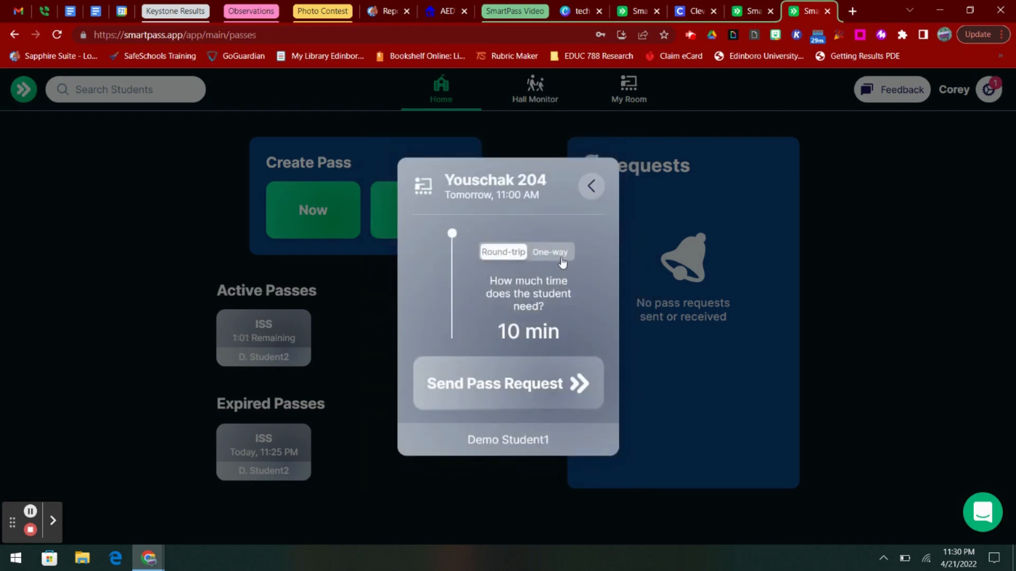
- Make the scheduled room 204 pass one-way and send the pass request to the student
click(559, 256)
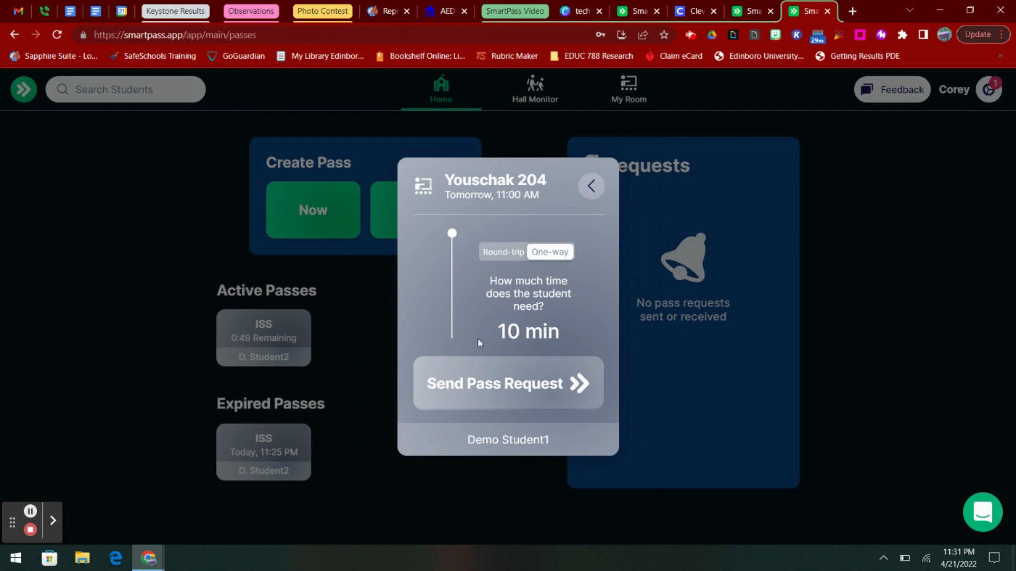
click(480, 395)
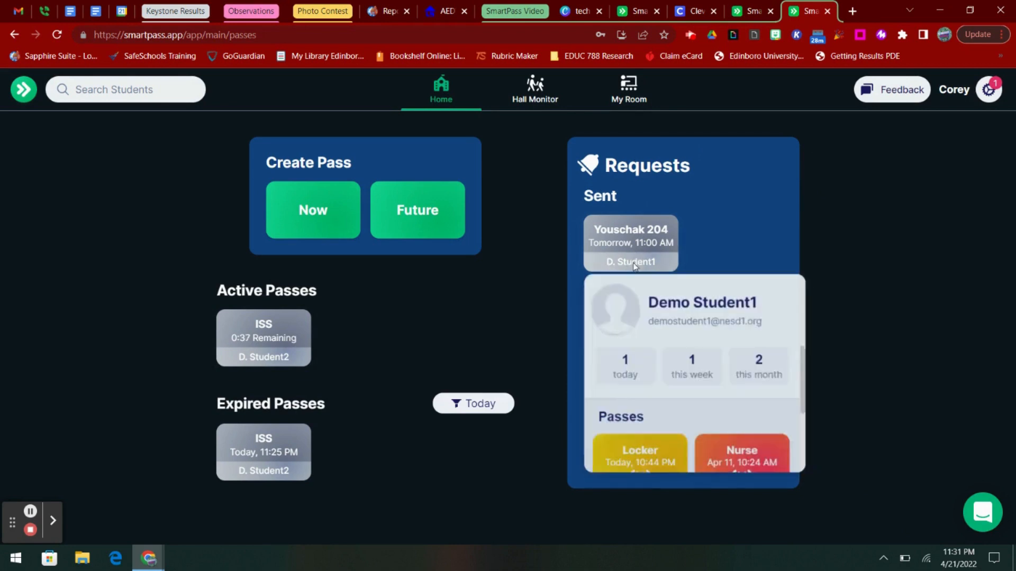
mouse_move(634, 264)
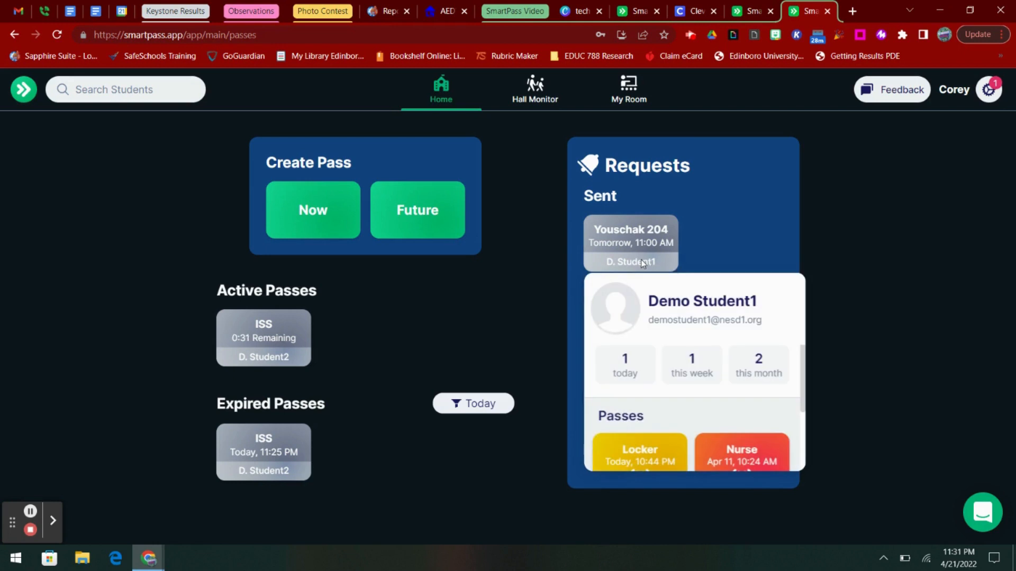
- Review the student's pass counts and past passes in the profile preview of the sent room 204 request
scroll(676, 370, down, 2)
scroll(676, 370, down, 1)
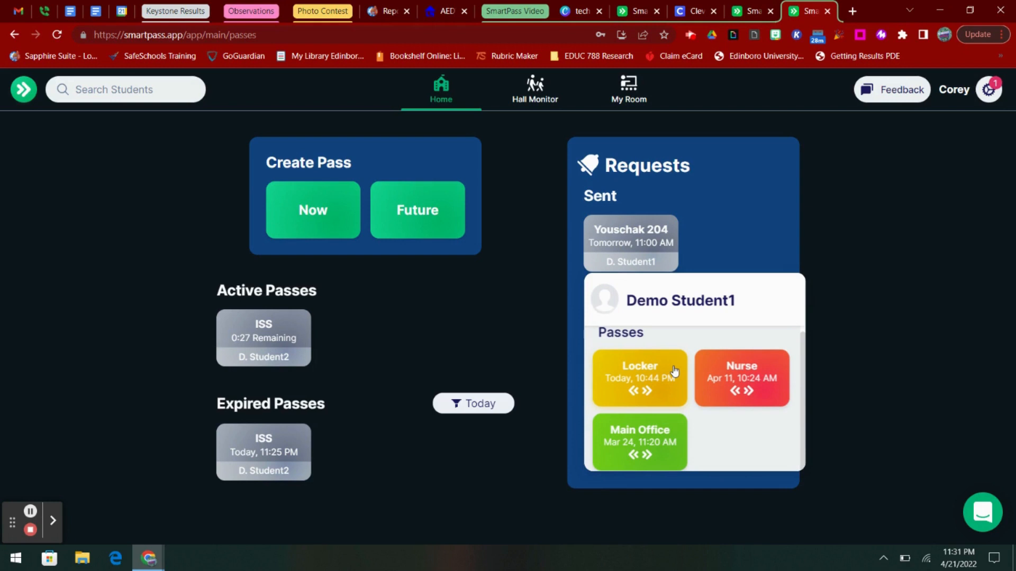
scroll(675, 370, up, 3)
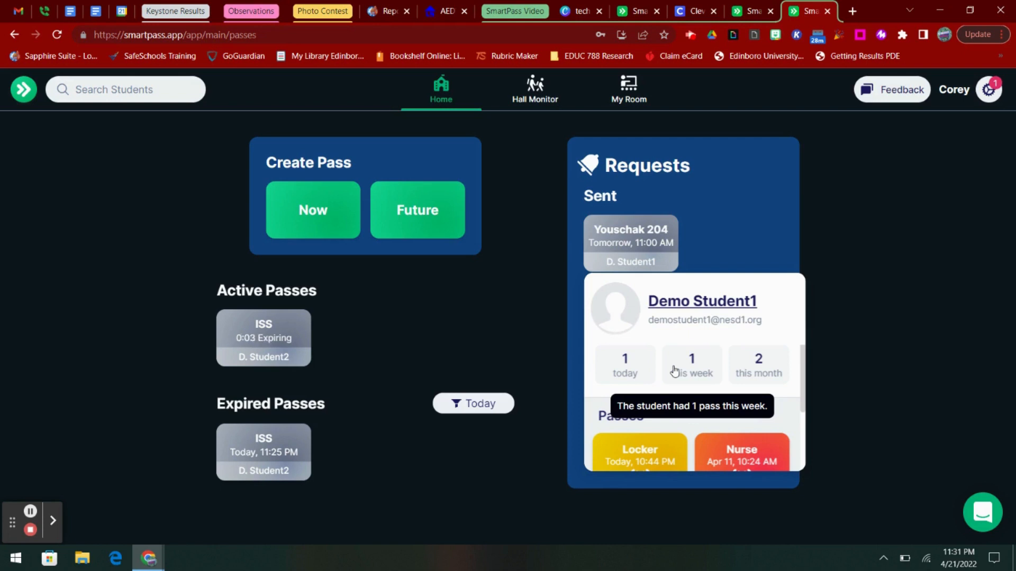
click(447, 413)
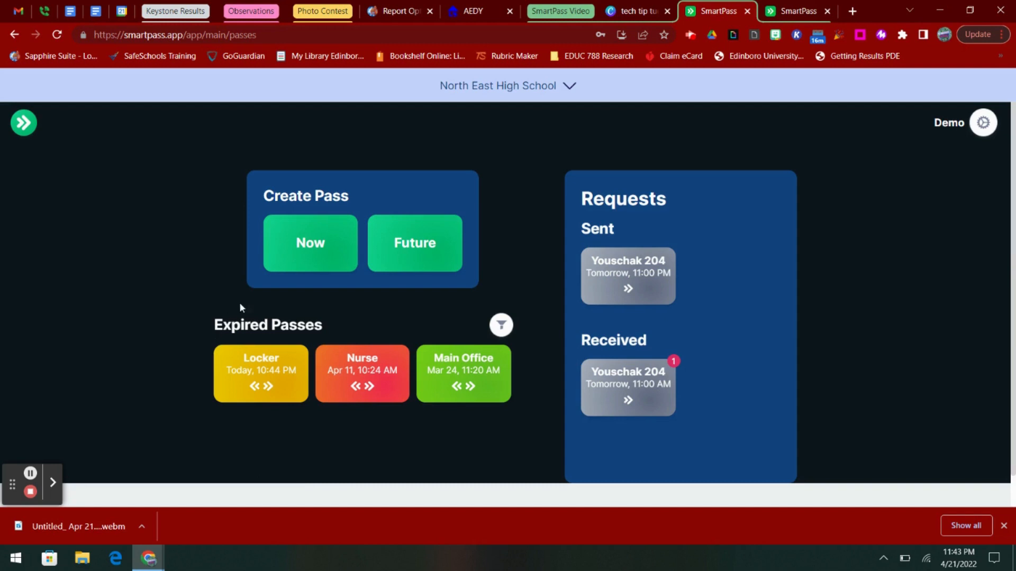
- From the student account, create an immediate pass from the Main Office to 300Hall Girl RR
click(297, 258)
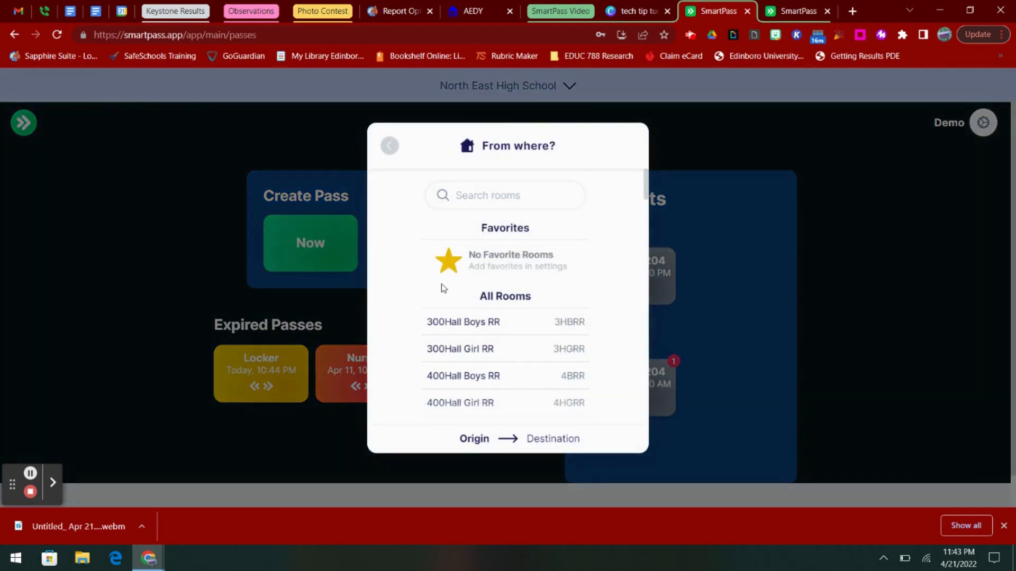
text(main)
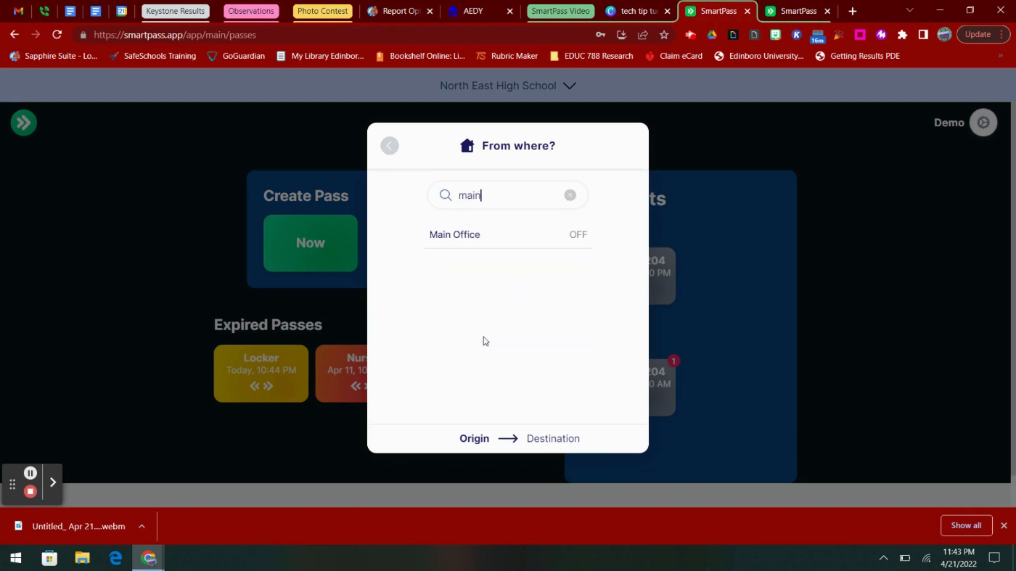
click(509, 232)
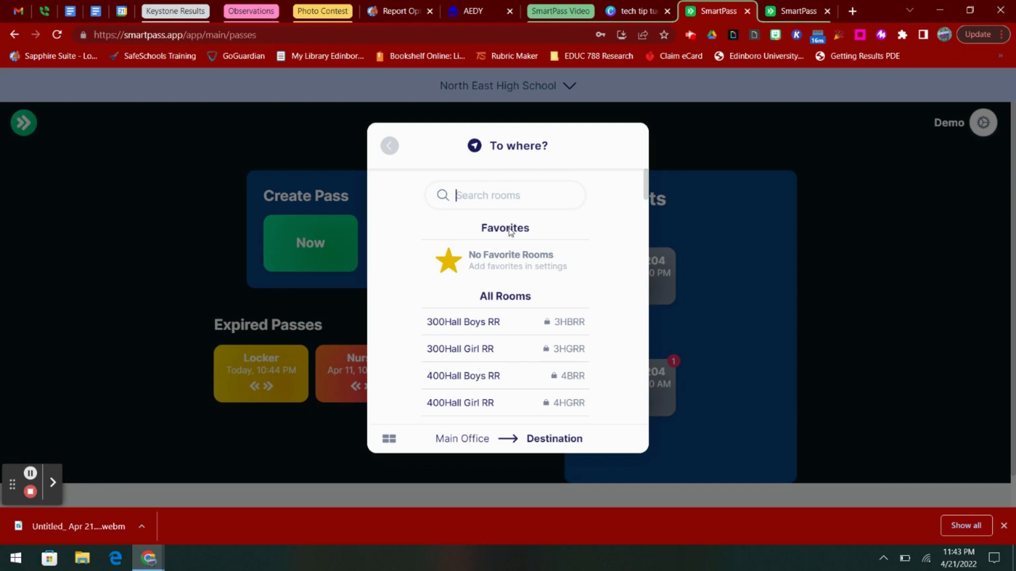
click(492, 351)
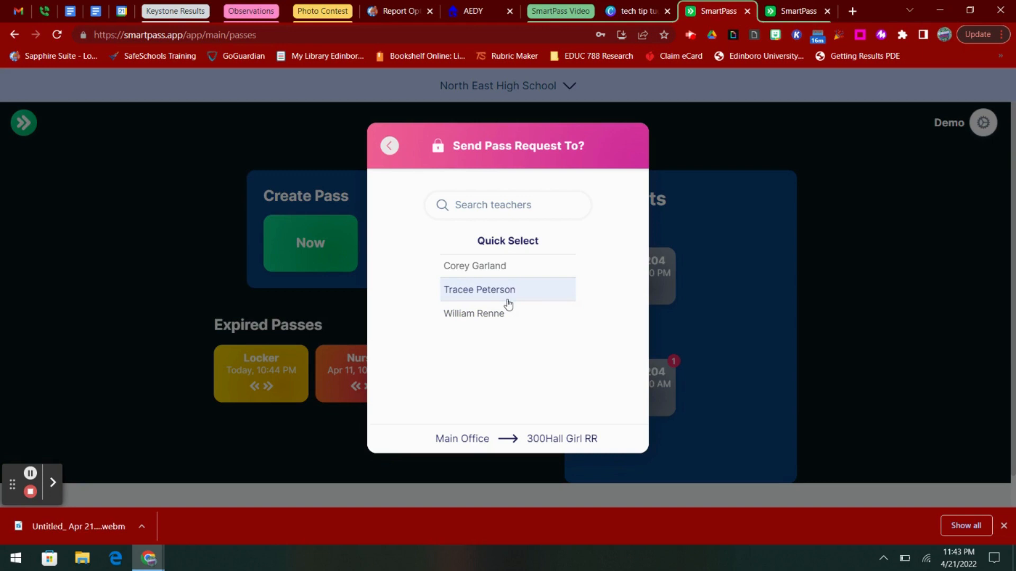
- Address the restroom pass to the first suggested teacher without a message, set its duration to 3 minutes, and send the request
click(509, 273)
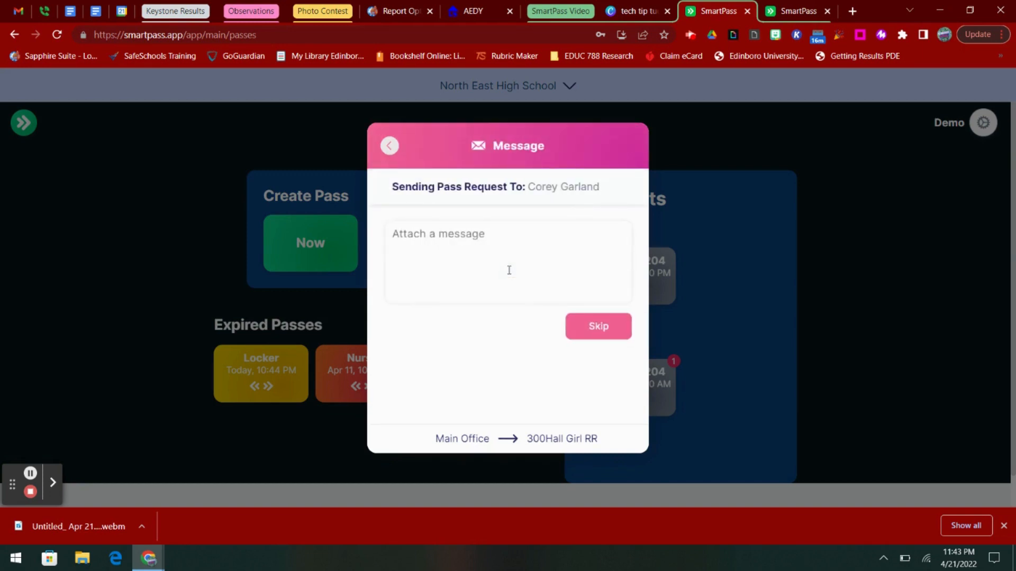
click(509, 271)
click(589, 327)
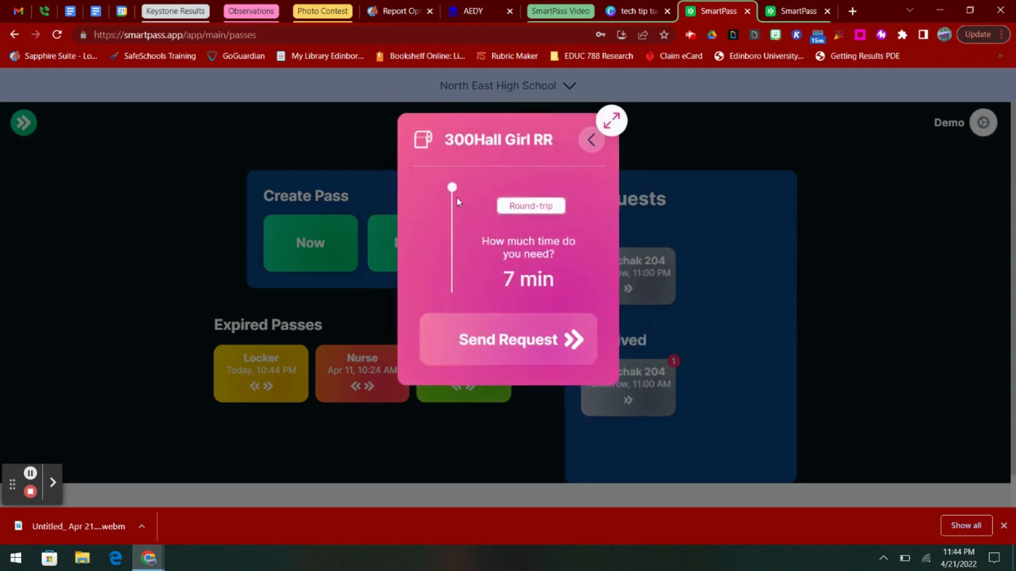
drag(452, 187, 450, 238)
drag(450, 245, 450, 247)
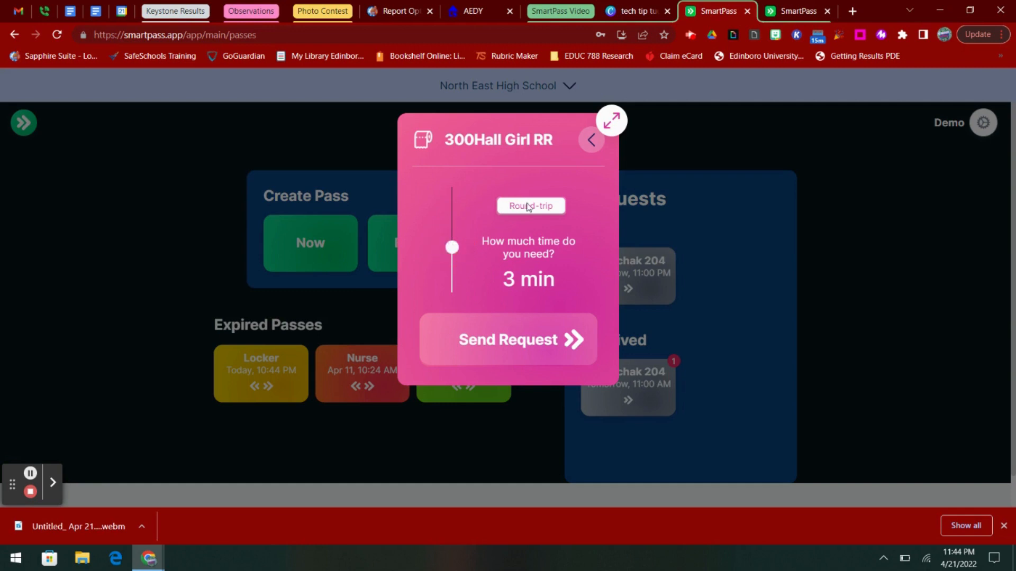
click(512, 362)
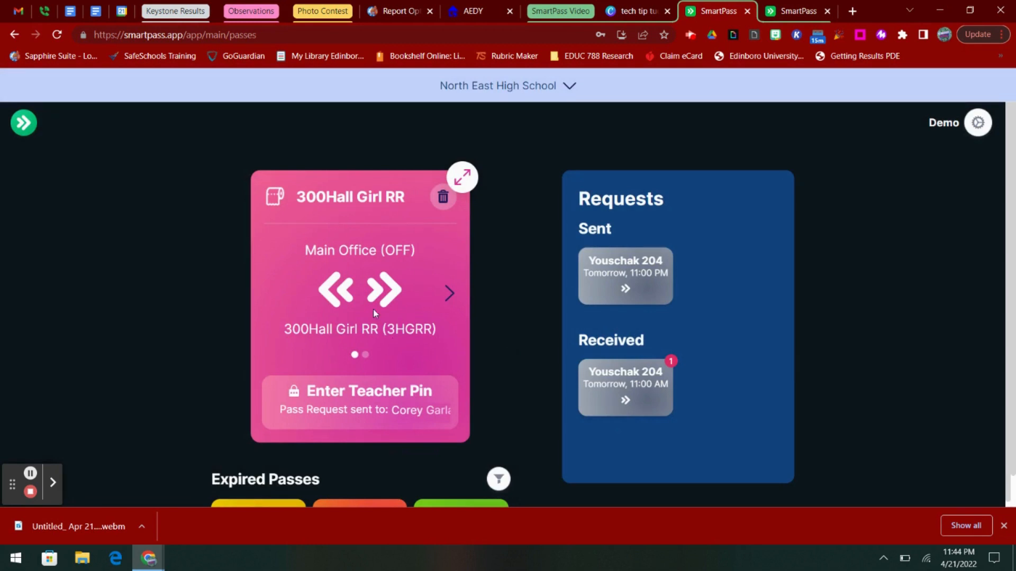
- Switch to the teacher account, examine the denial options for the received 300Hall Girl RR request, and close it without deciding
click(799, 9)
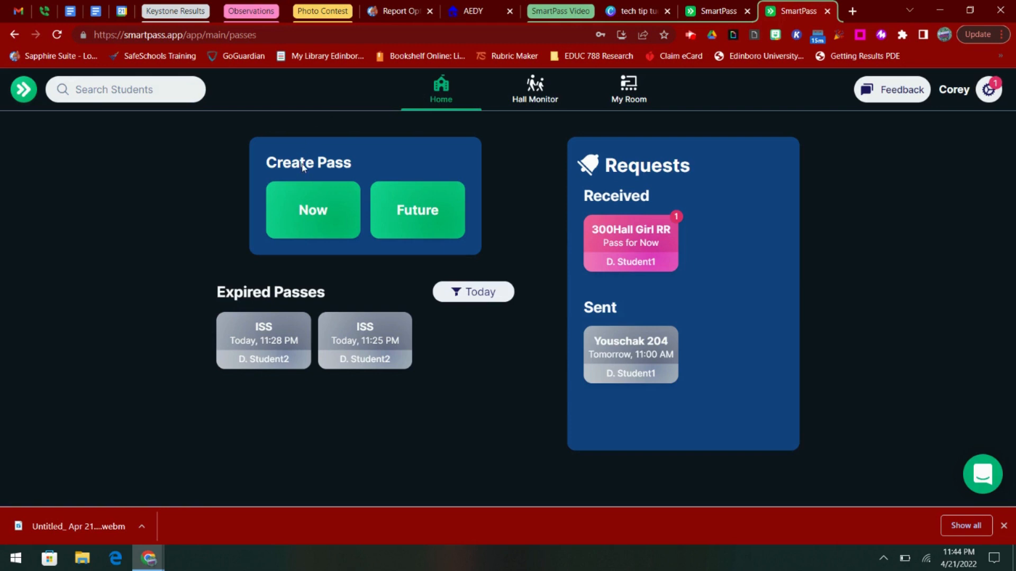
click(631, 242)
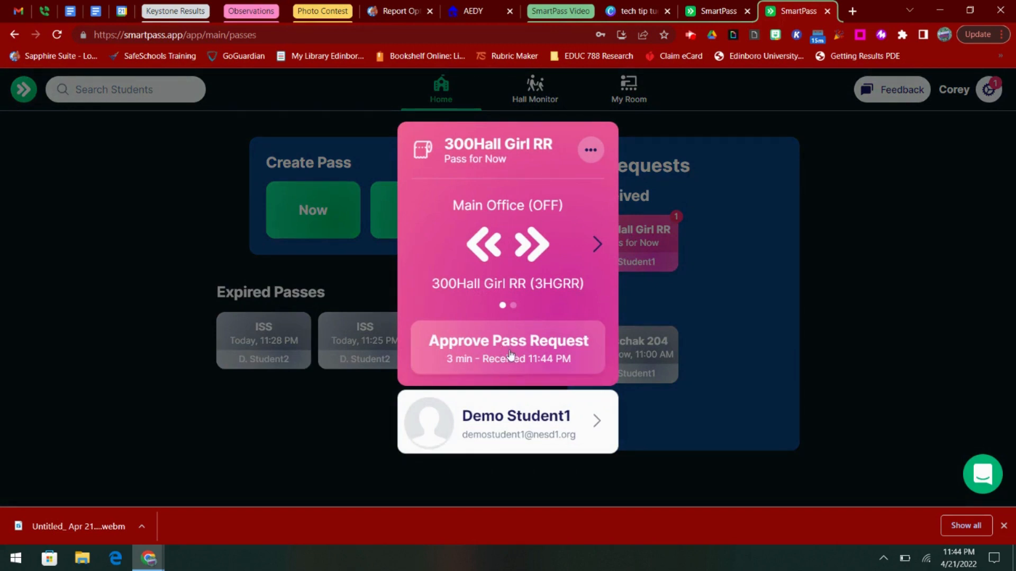
click(589, 151)
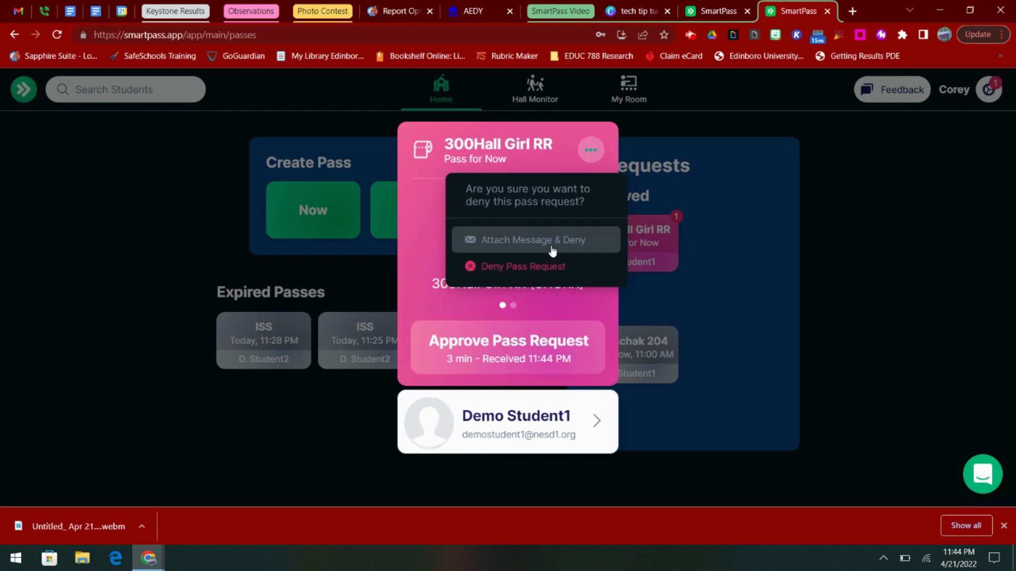
click(715, 182)
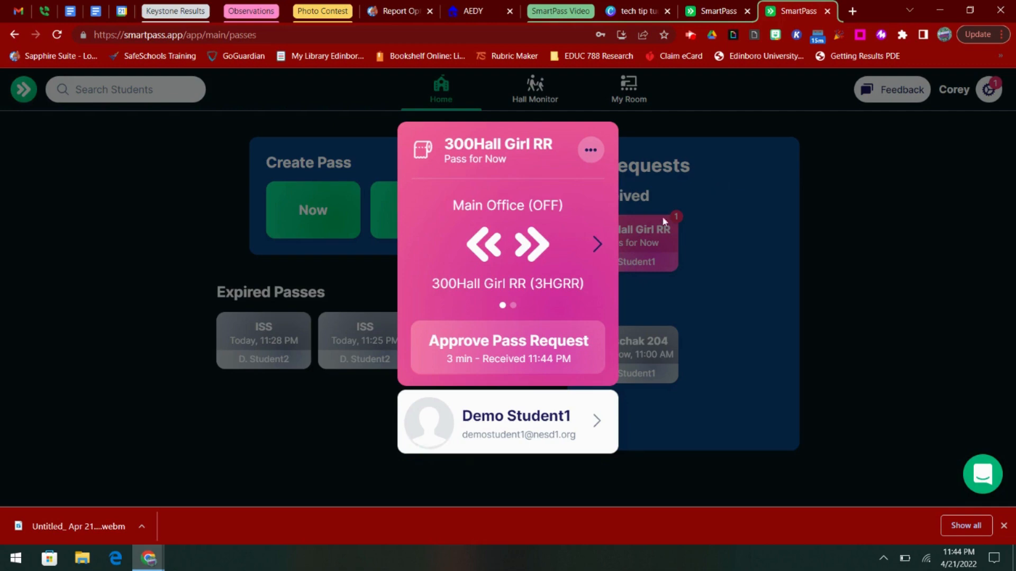
click(696, 169)
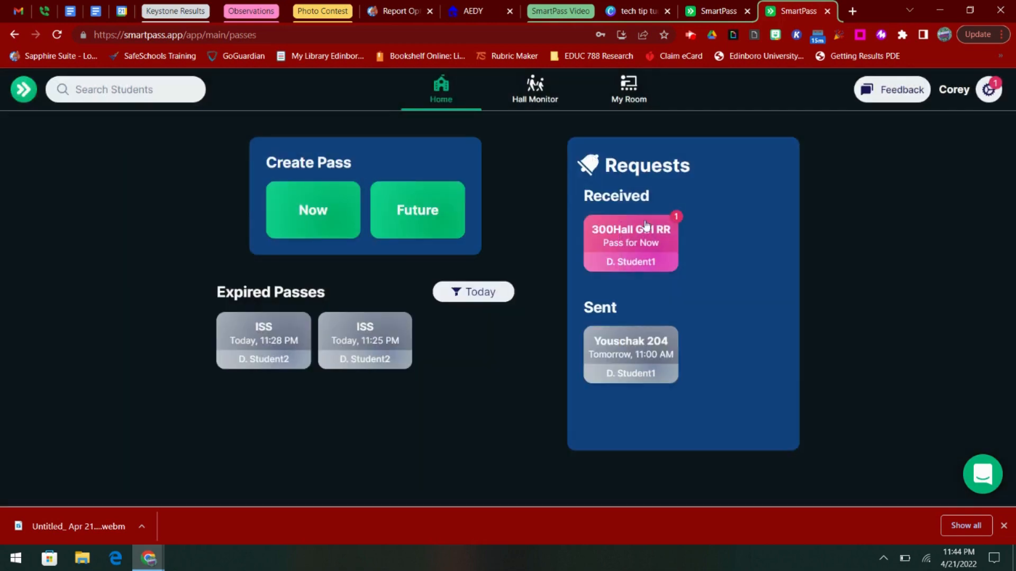
- Approve the received 300Hall Girl RR pass request and check the active pass in the student account
click(633, 245)
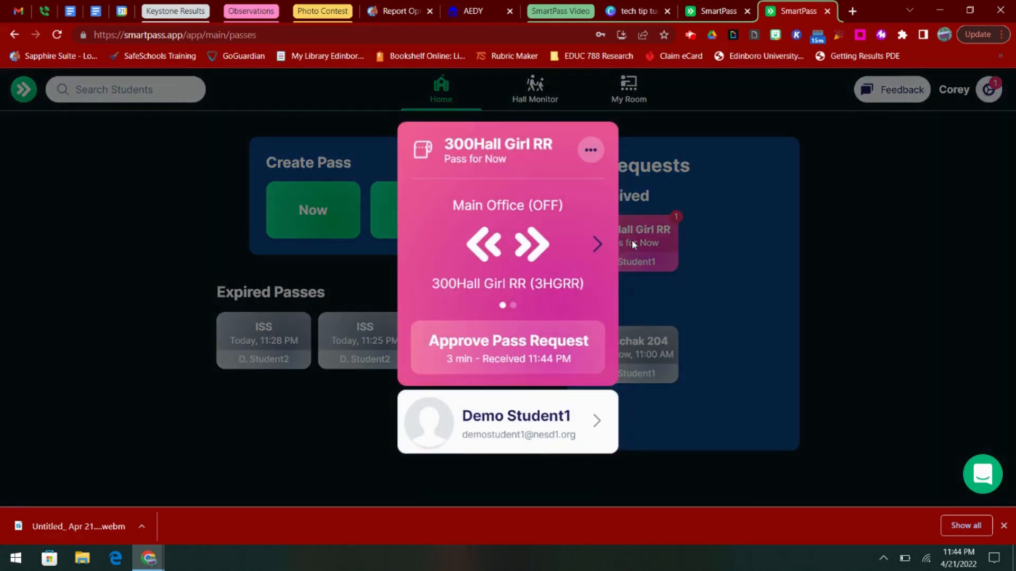
click(528, 348)
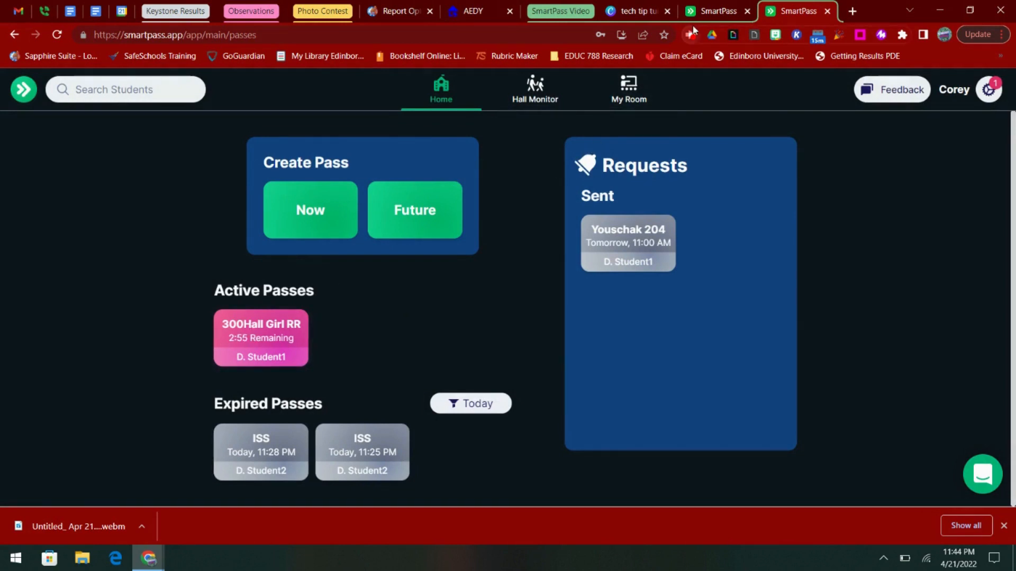
click(705, 10)
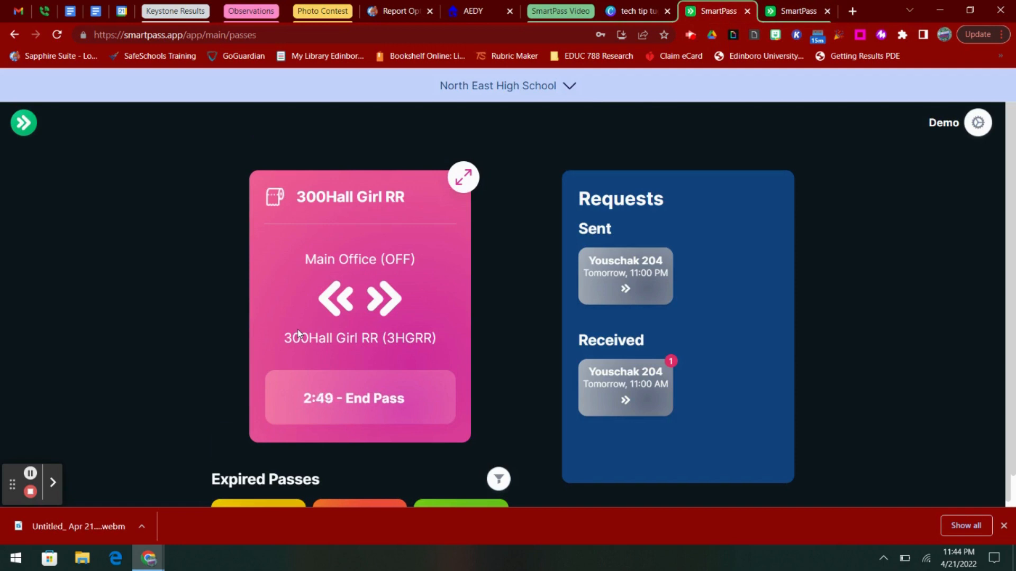
click(778, 4)
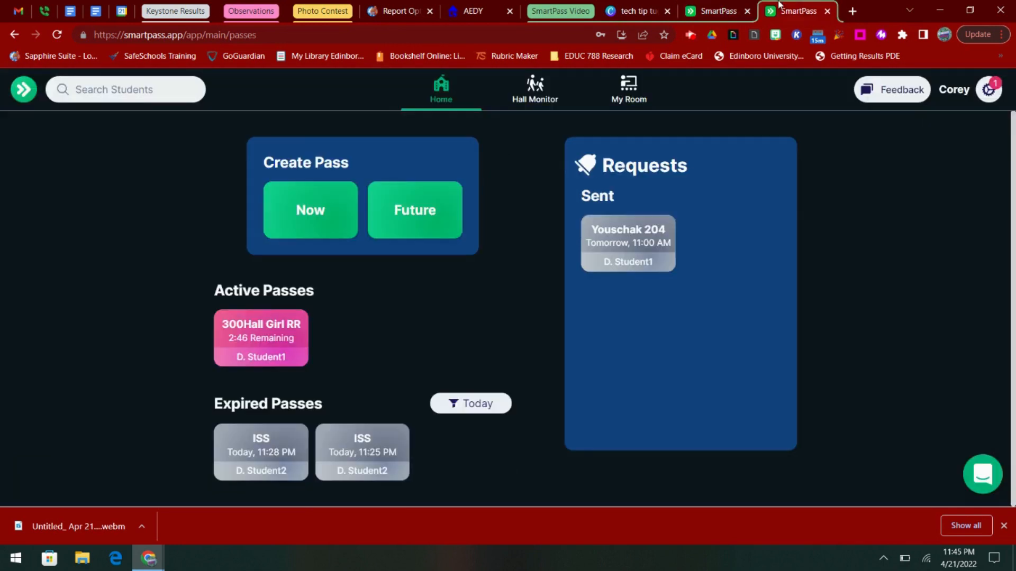
click(406, 205)
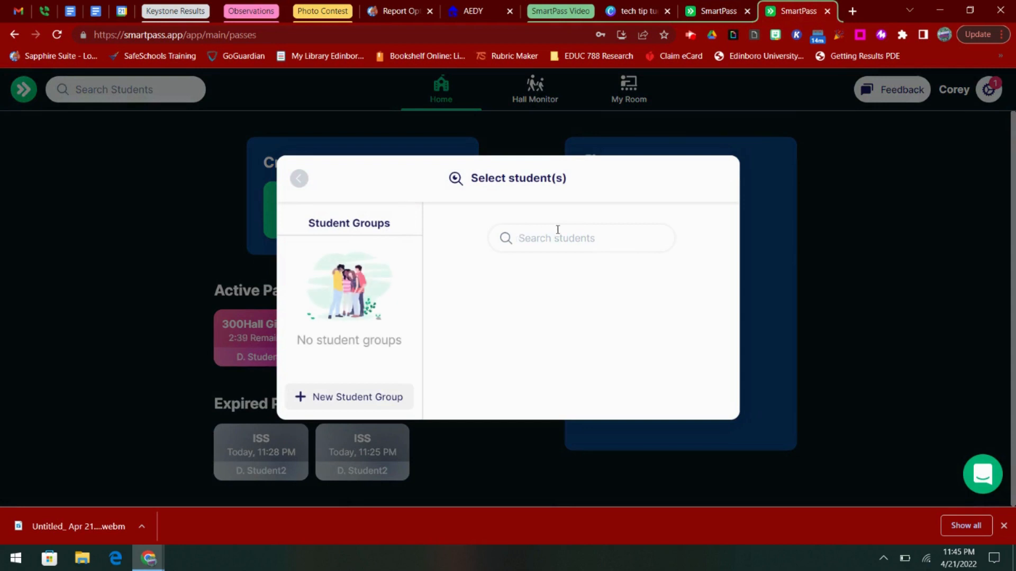
click(724, 9)
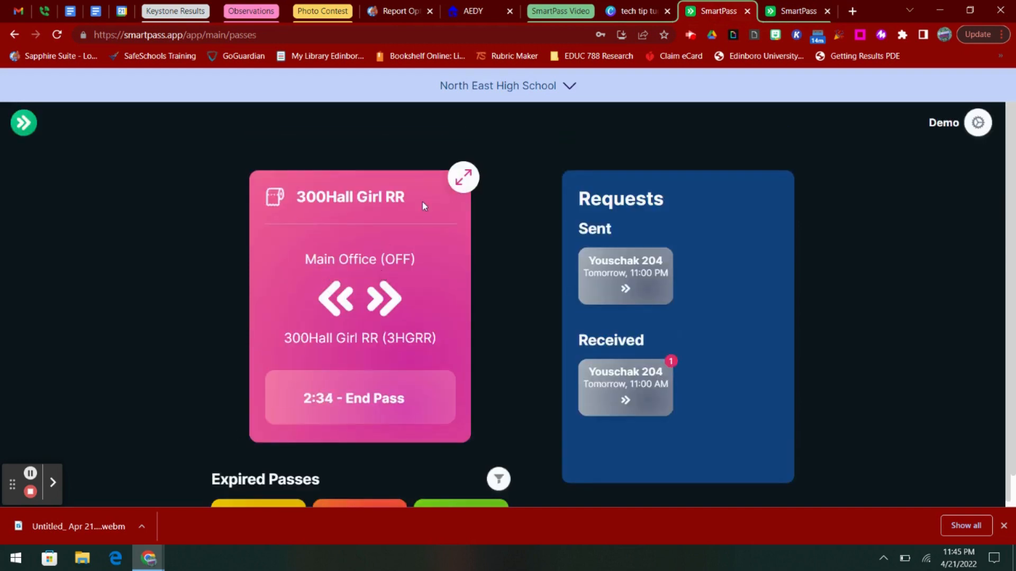
- End the student's active 300Hall Girl RR pass and schedule a future pass for April 22, 2022 at 11:00 AM
click(359, 396)
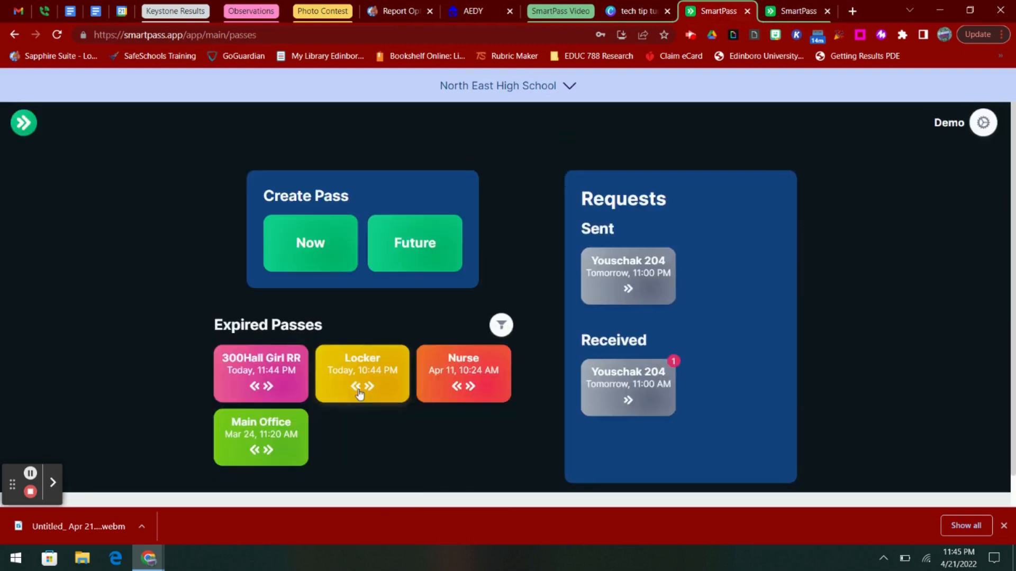
click(414, 263)
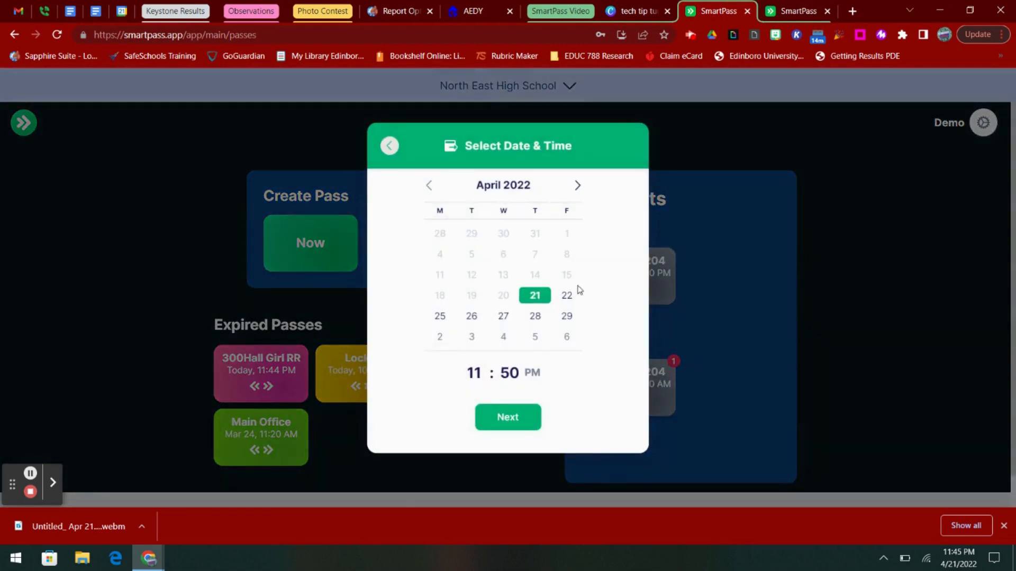
click(581, 299)
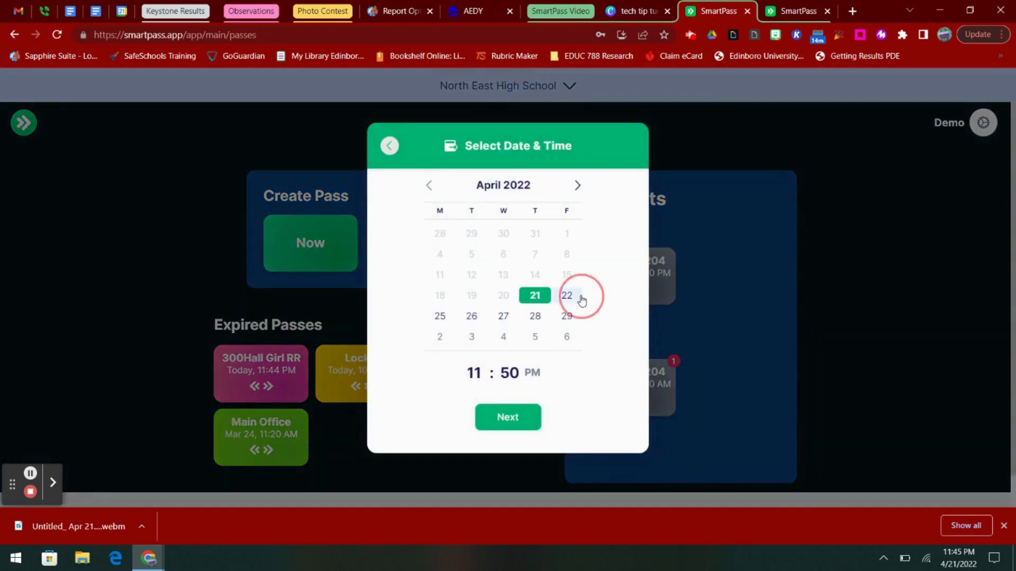
click(505, 373)
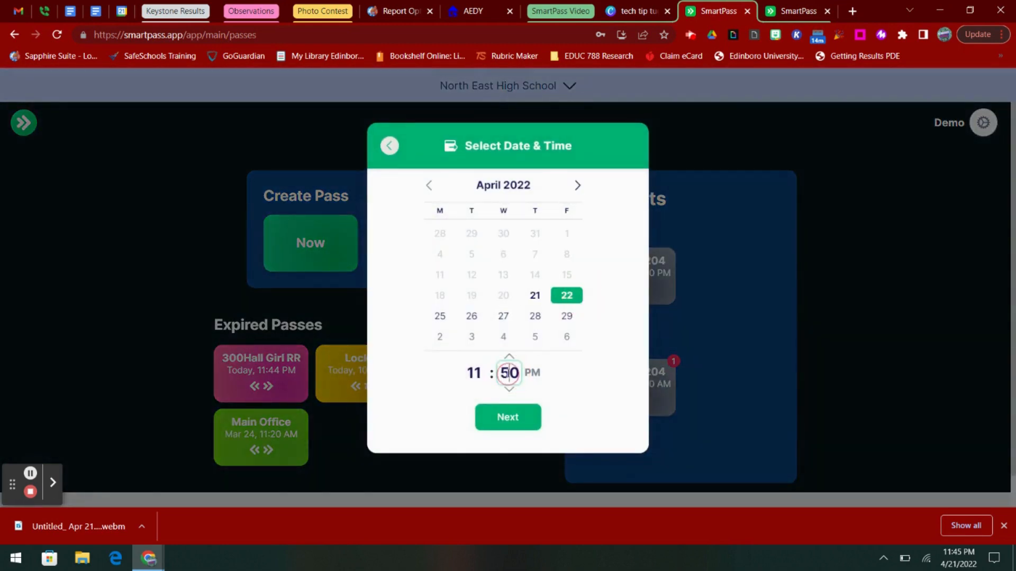
double_click(506, 373)
text(00)
click(534, 373)
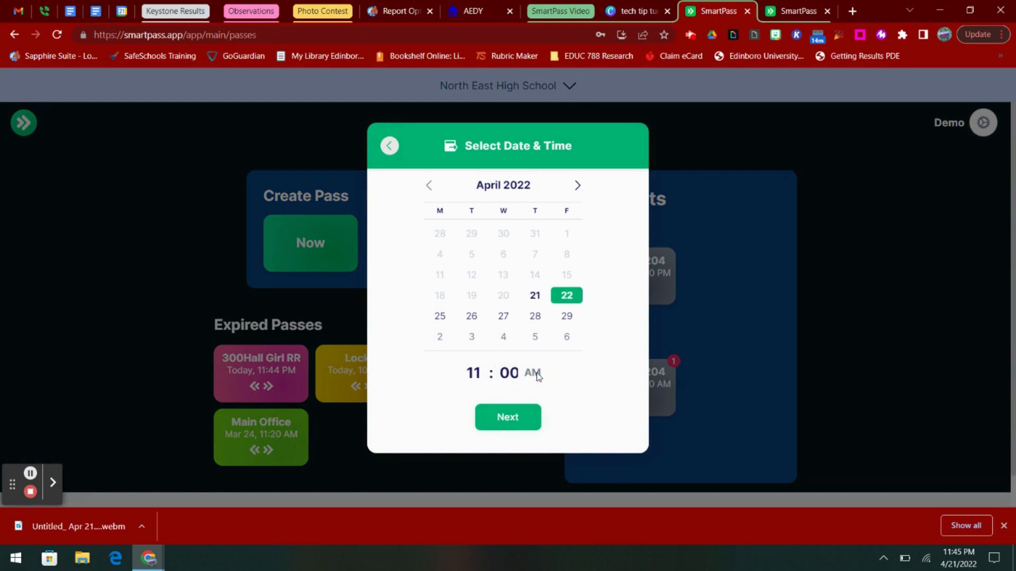
click(518, 419)
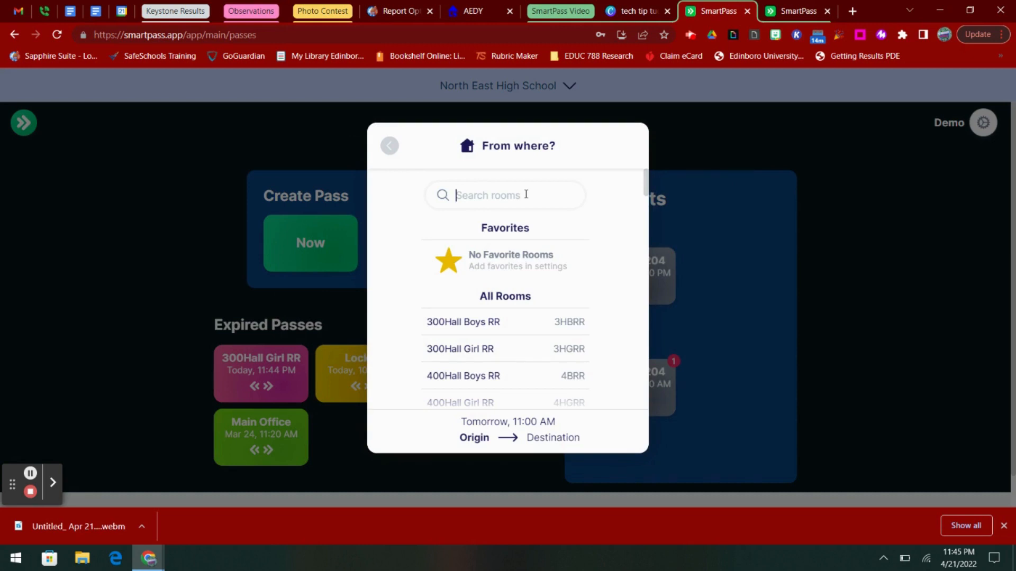
- Search for and choose the library (LIB) as the future pass origin and classroom 111 as its destination
text(Library)
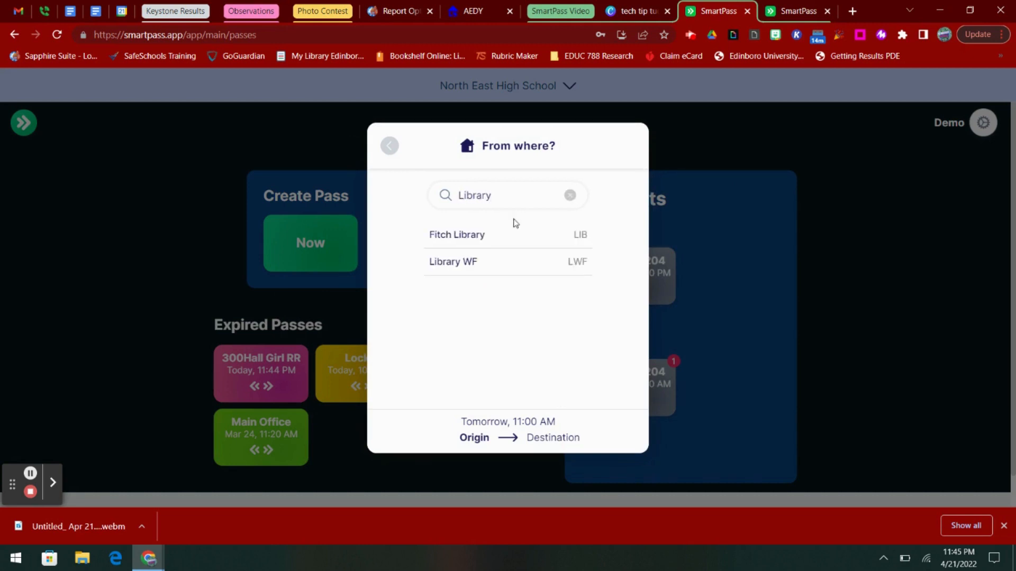
click(497, 248)
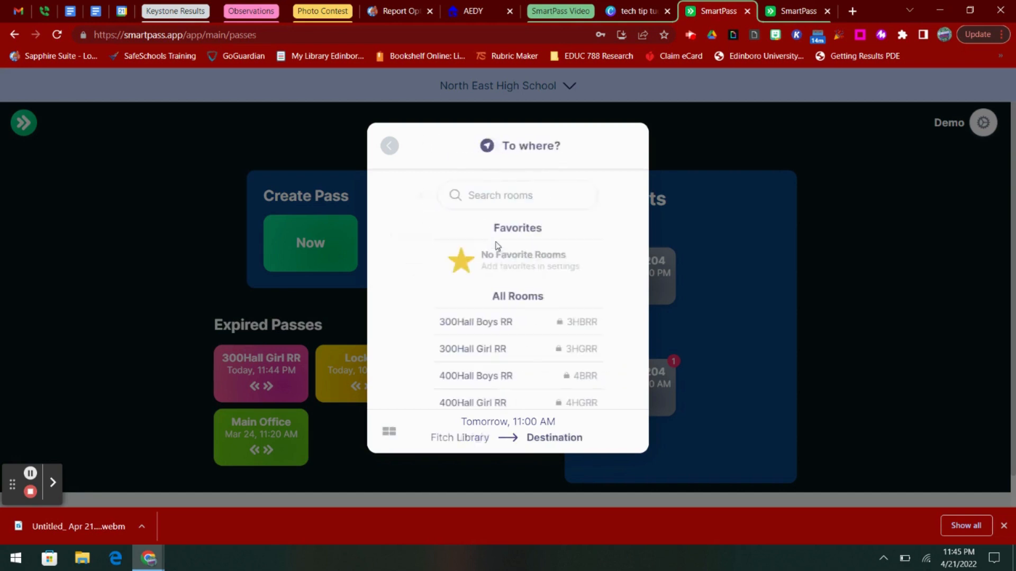
text(Denevic)
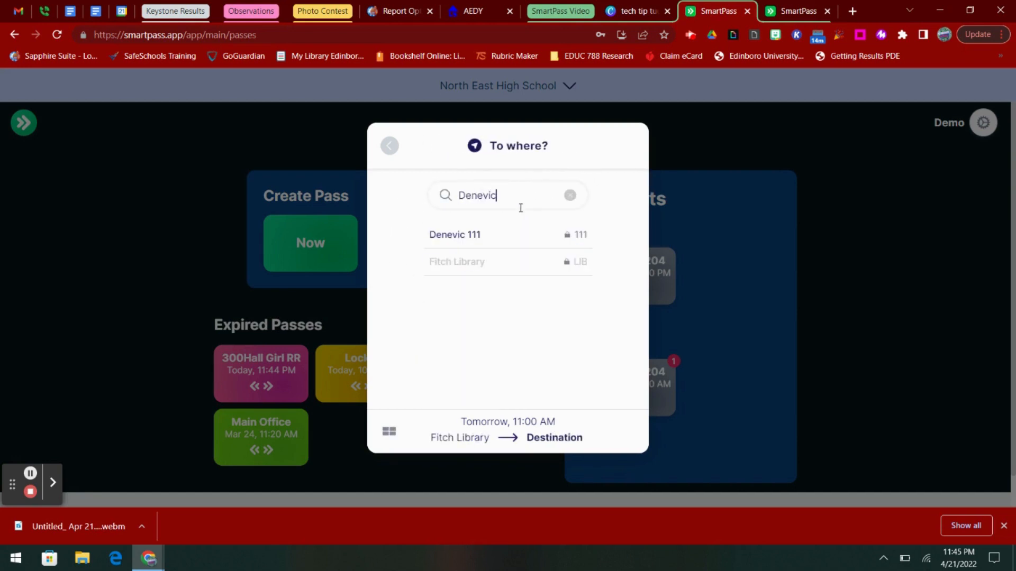
click(482, 235)
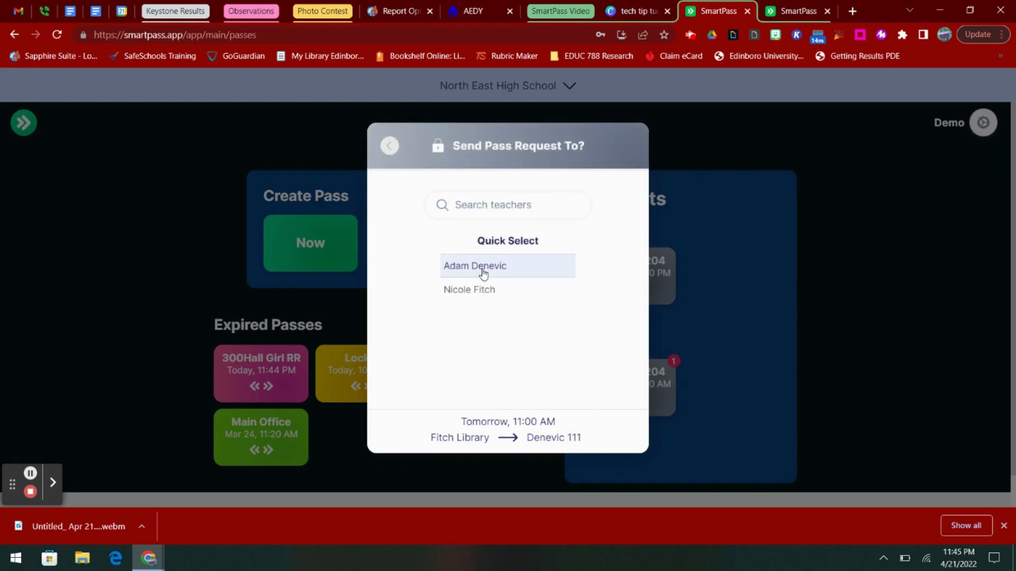
- Address the future pass request to the room 111 teacher with the message "I would like to complete my exam."
click(482, 270)
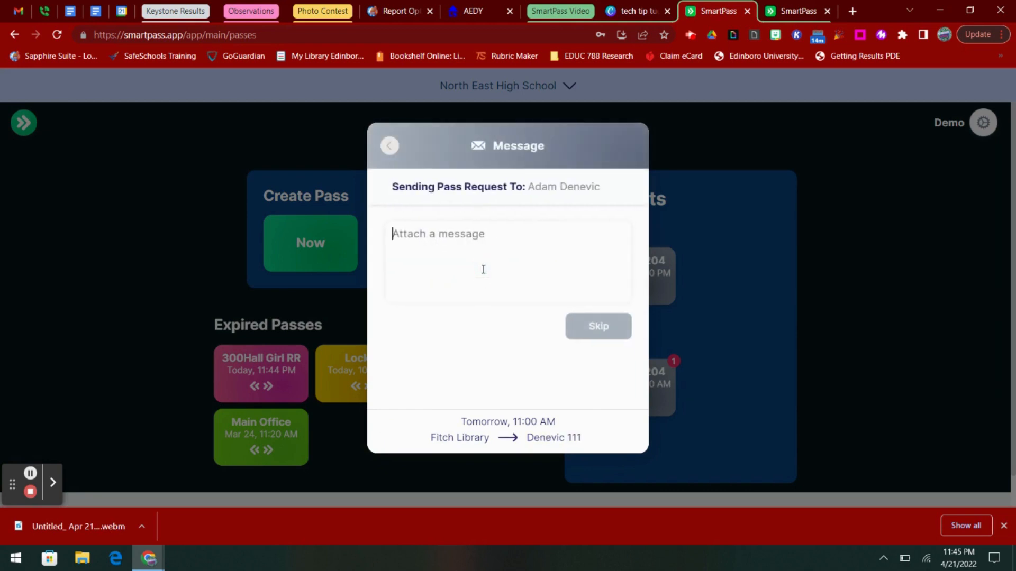
text(I would like to c)
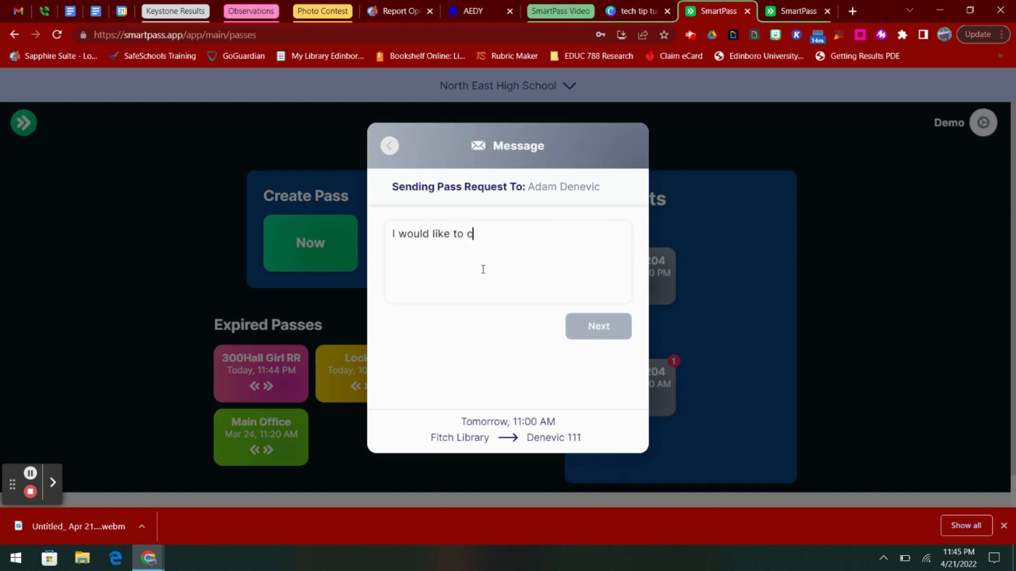
text(omplete my exam.)
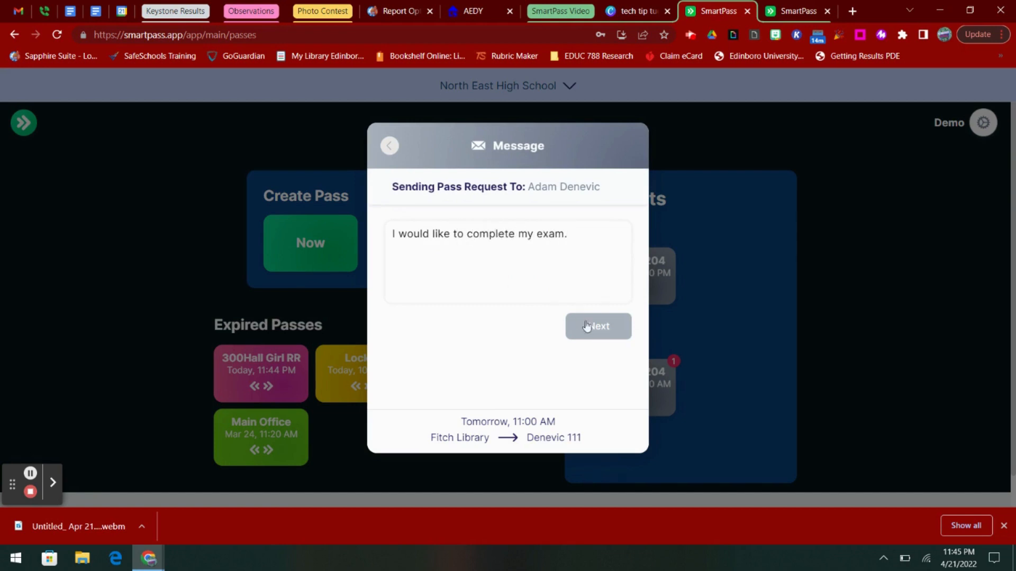
- Set the future room 111 pass request to one-way with a 10-minute duration and send it
click(605, 343)
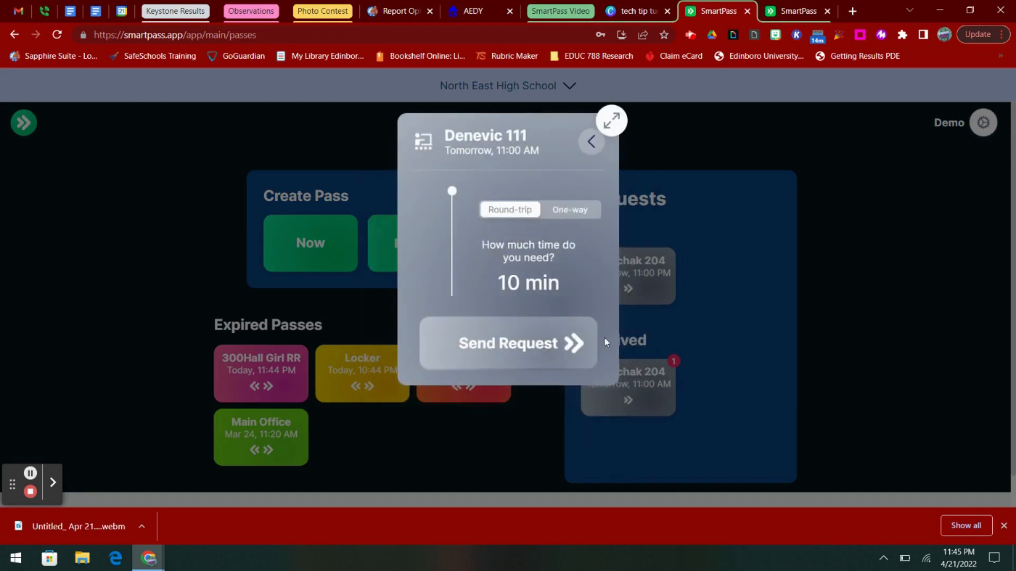
mouse_move(449, 190)
mouse_down()
mouse_move(450, 222)
mouse_move(453, 185)
mouse_up()
click(571, 210)
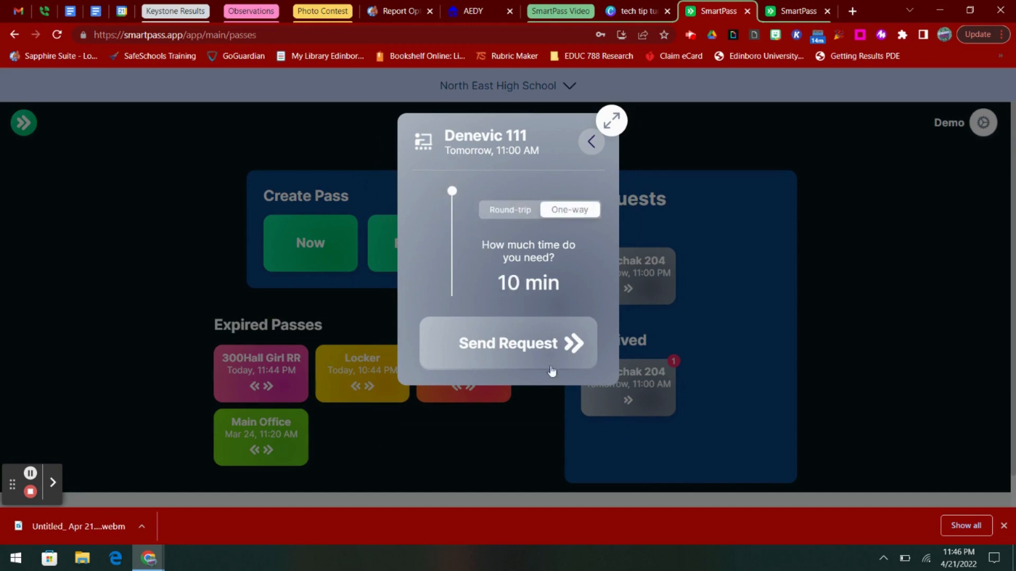
click(551, 353)
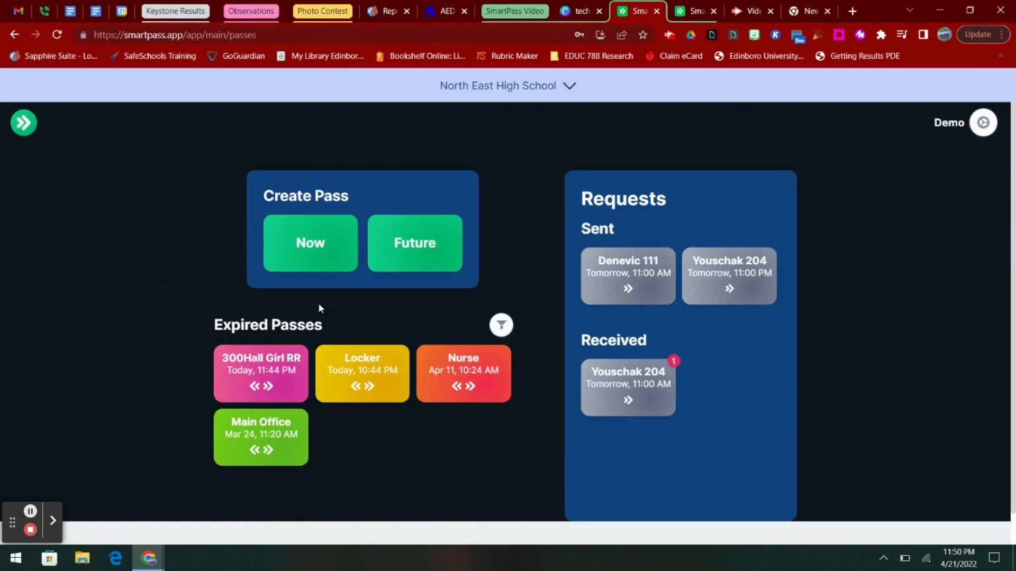
- Start an immediate pass in the student account, with Main Office as the origin and Nurse as the destination
click(327, 255)
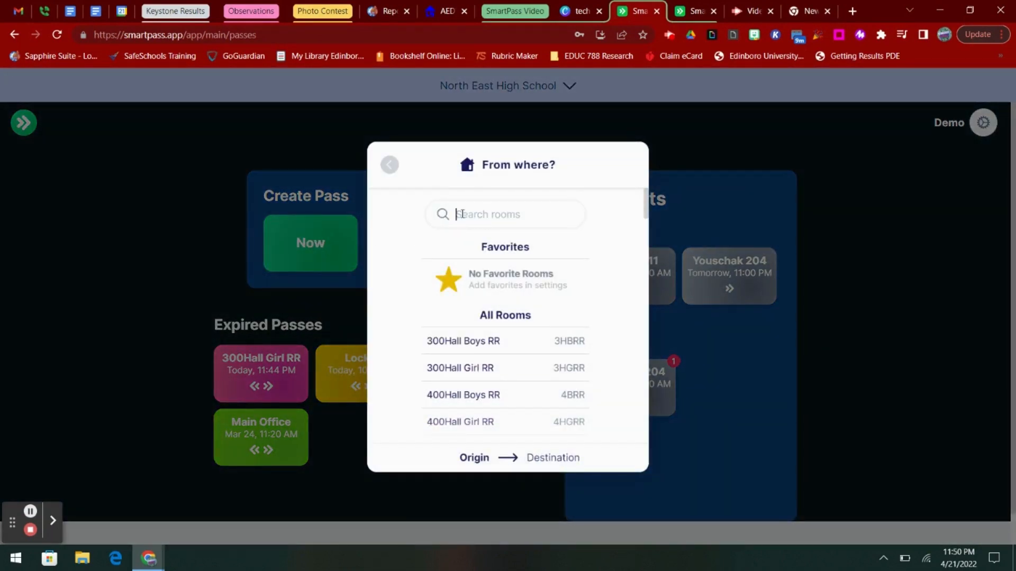
click(462, 213)
text(Office)
click(483, 255)
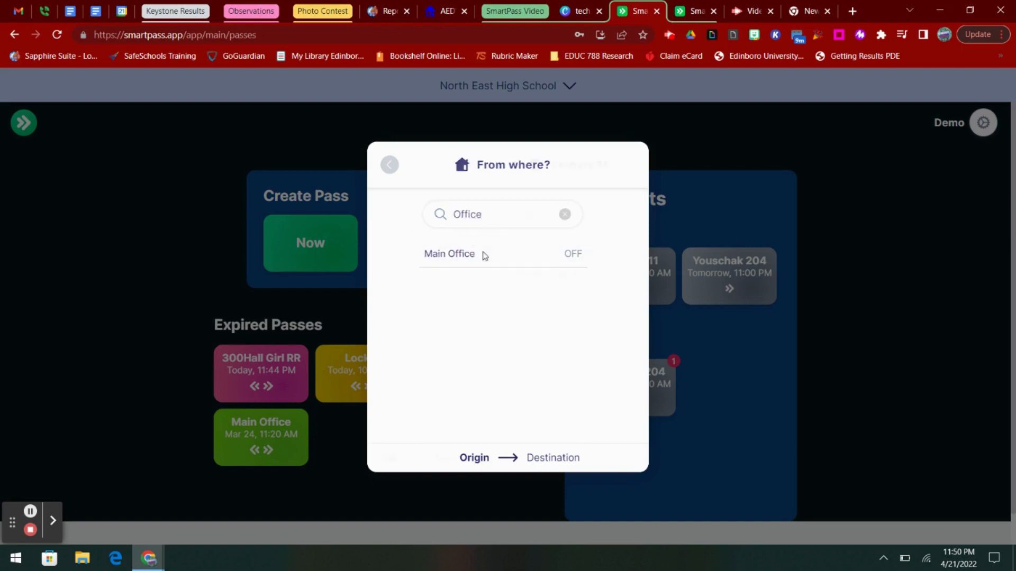
text(Nurse)
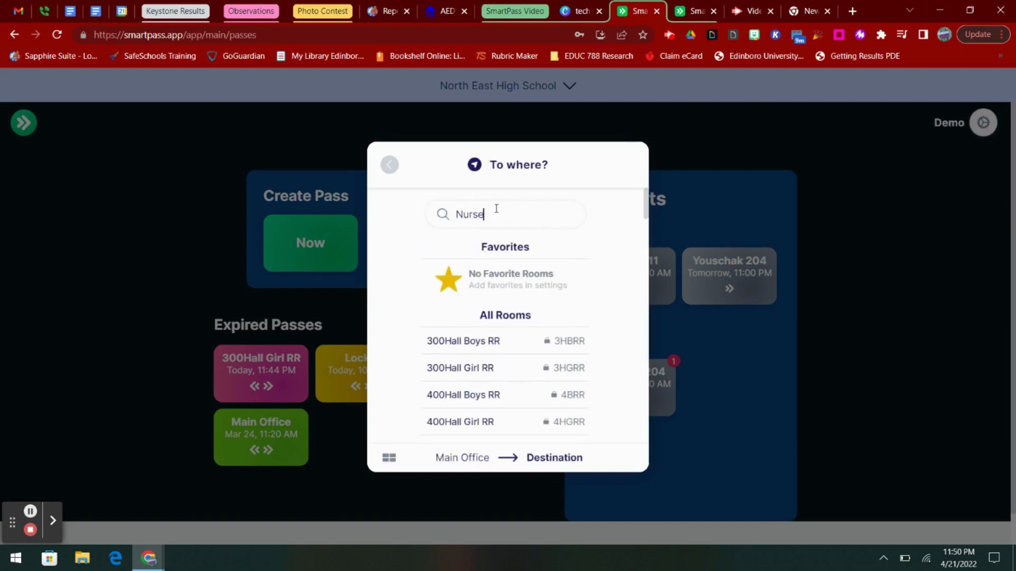
click(471, 253)
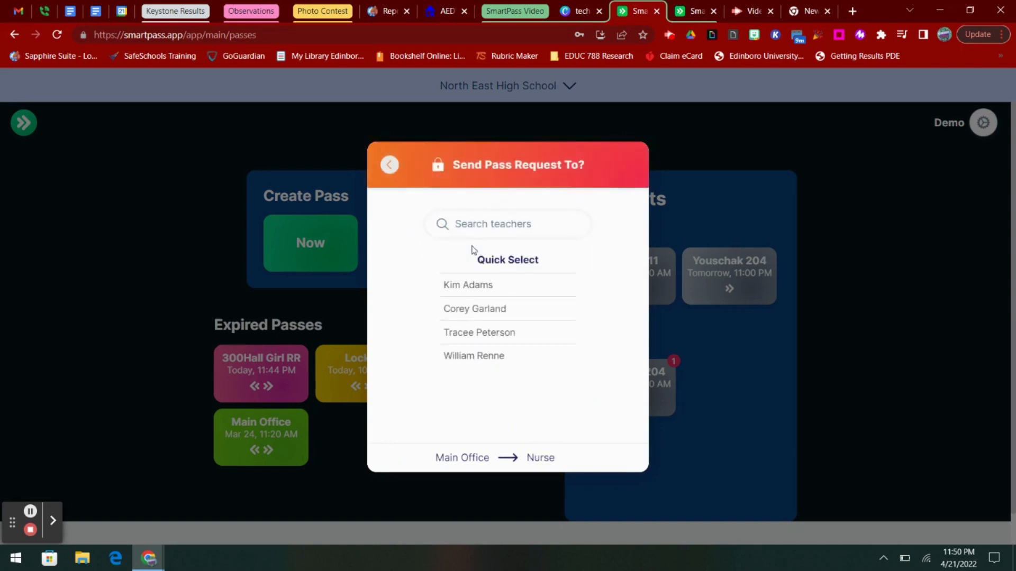
- Send the Nurse pass request to the second quick-select staff member without a message, as a one-way pass lasting 1 minute
click(469, 309)
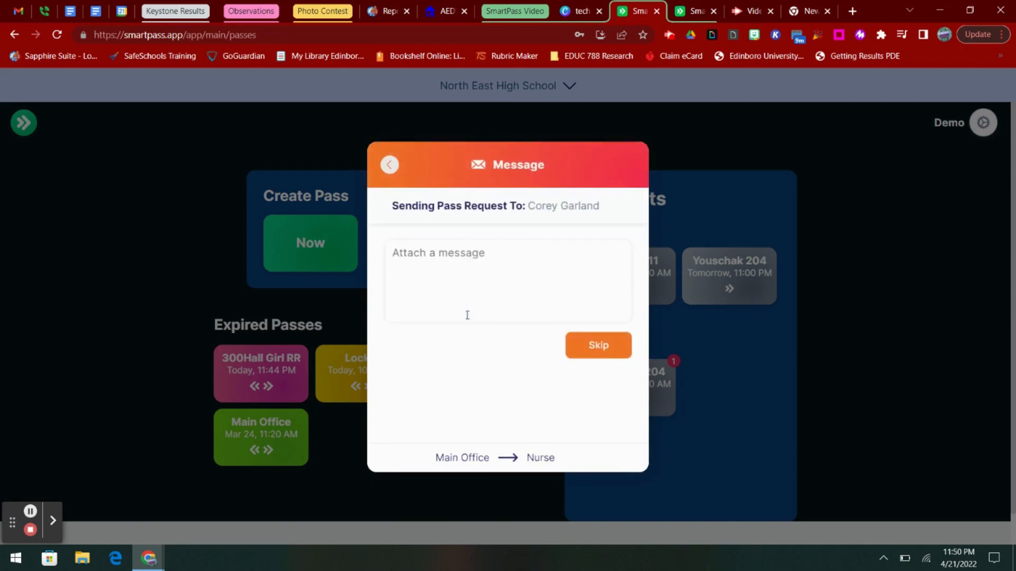
click(606, 350)
drag(452, 207, 447, 239)
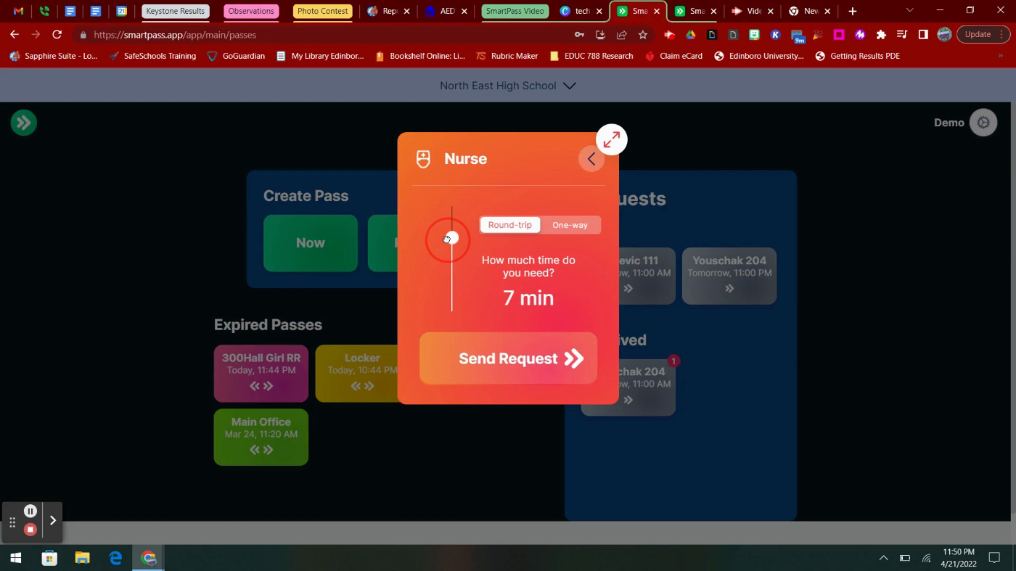
drag(447, 240, 447, 239)
click(573, 227)
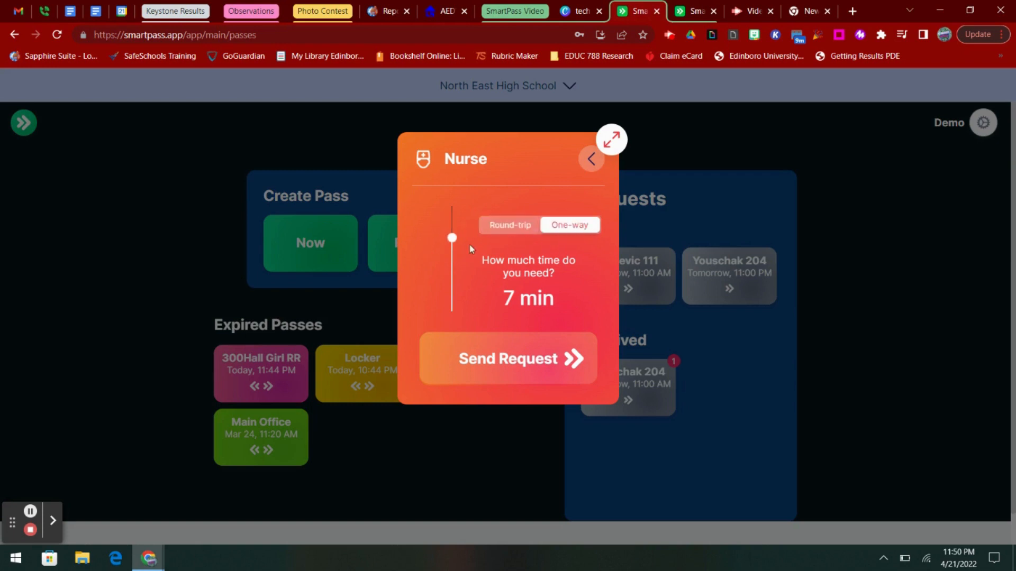
drag(450, 236, 446, 301)
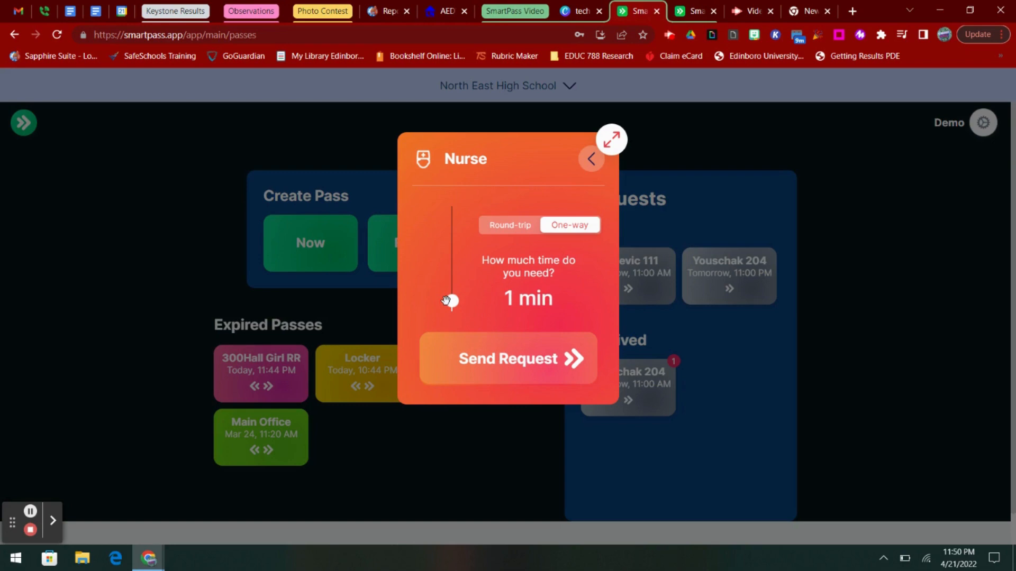
click(507, 359)
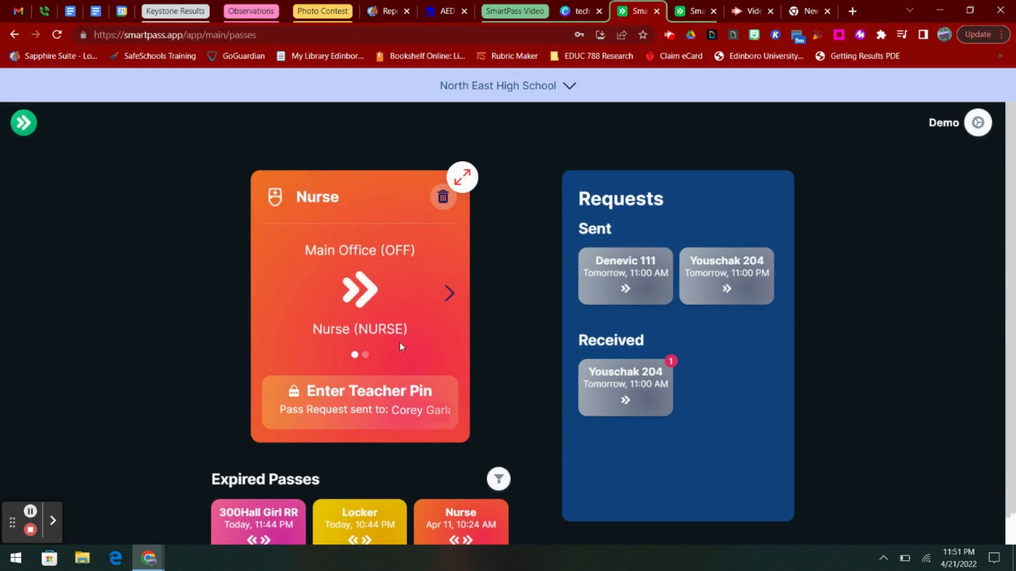
- Switch to the staff account, review the deny options of the received Nurse pass request, and approve the request
click(679, 12)
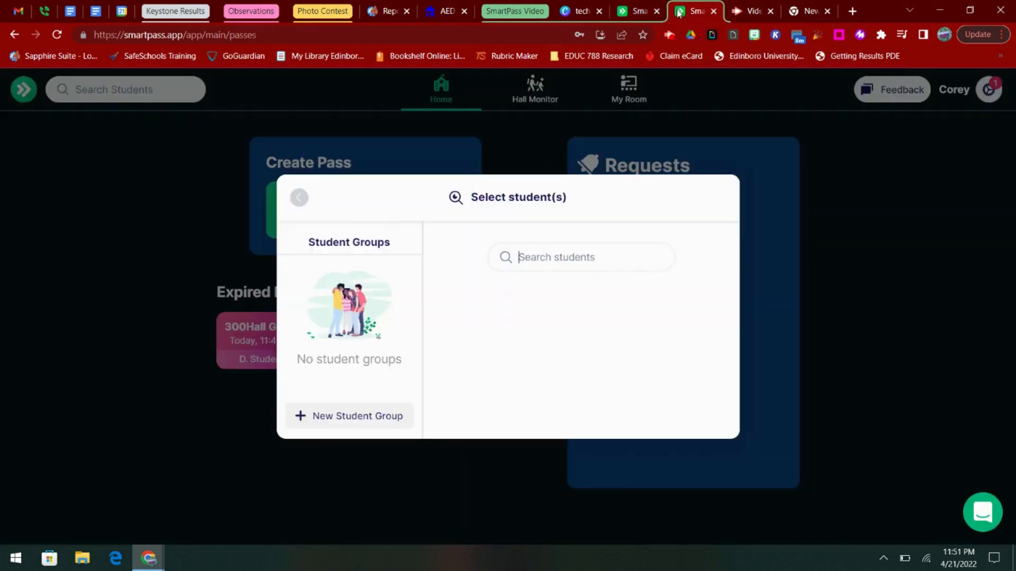
click(299, 198)
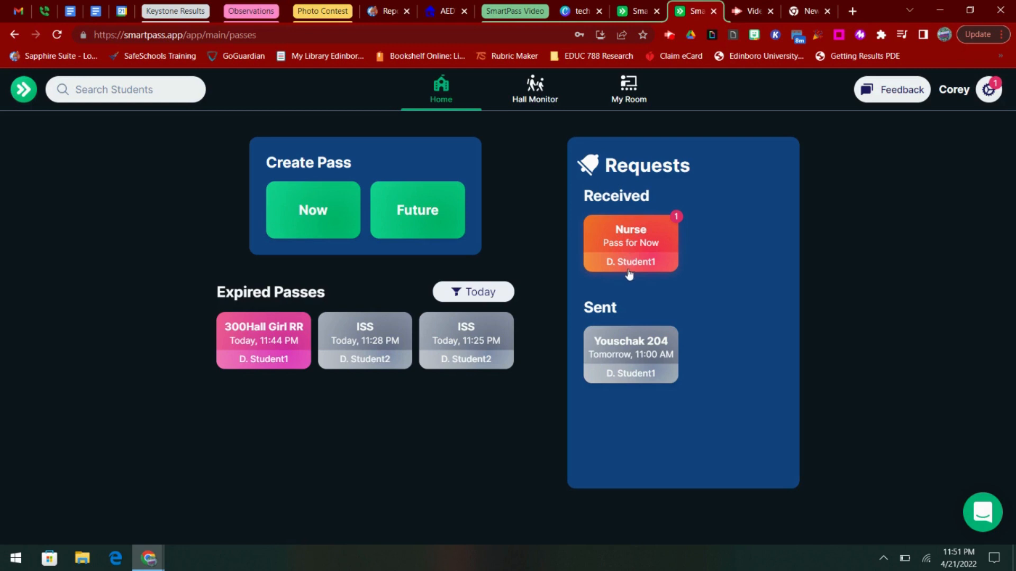
click(635, 238)
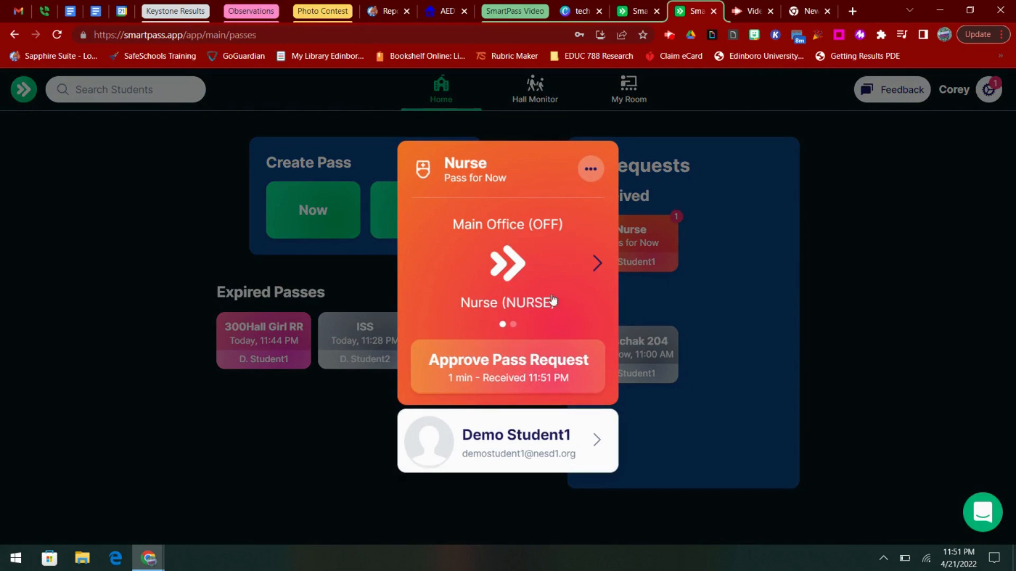
click(591, 169)
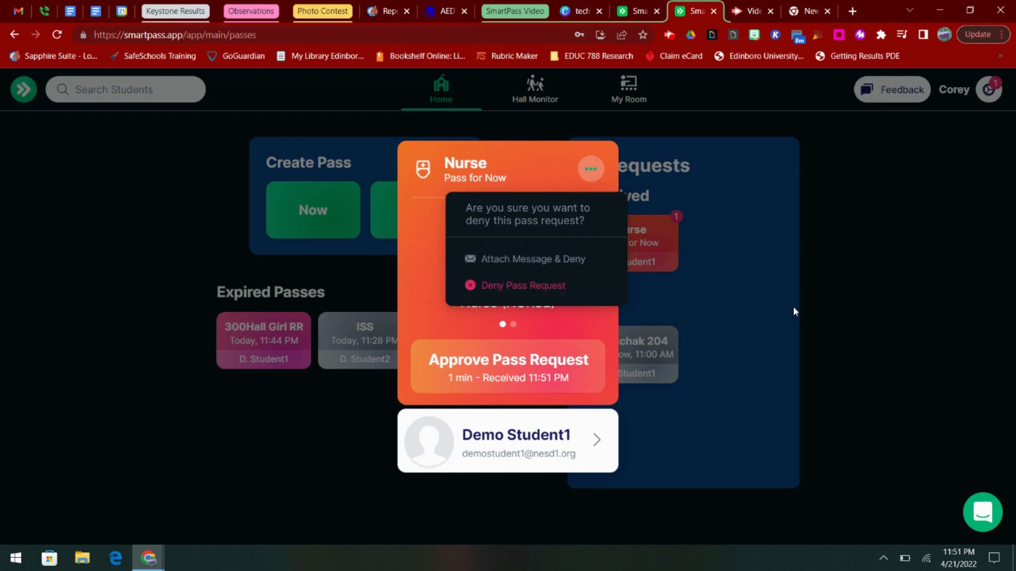
click(774, 304)
click(754, 248)
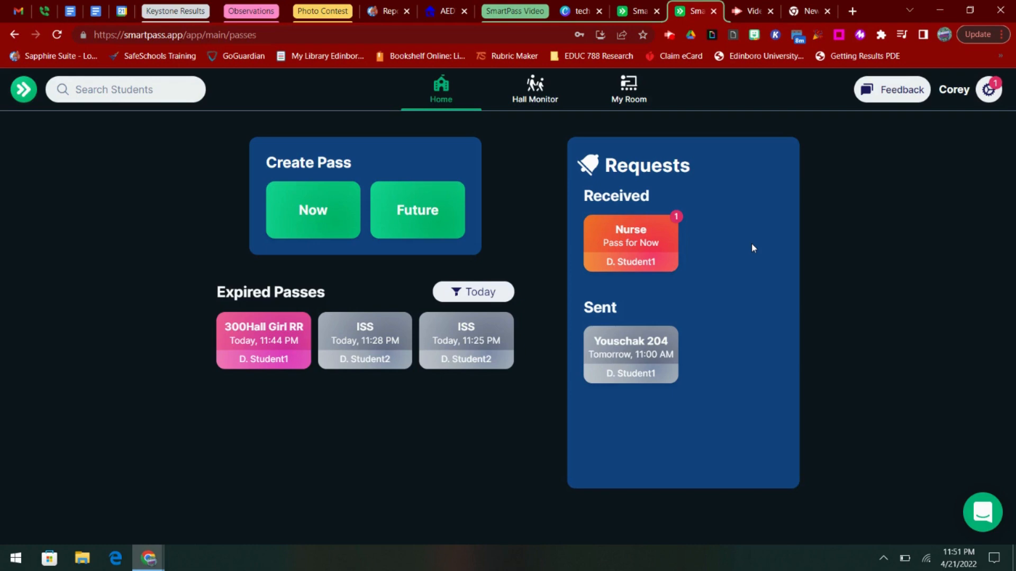
click(633, 243)
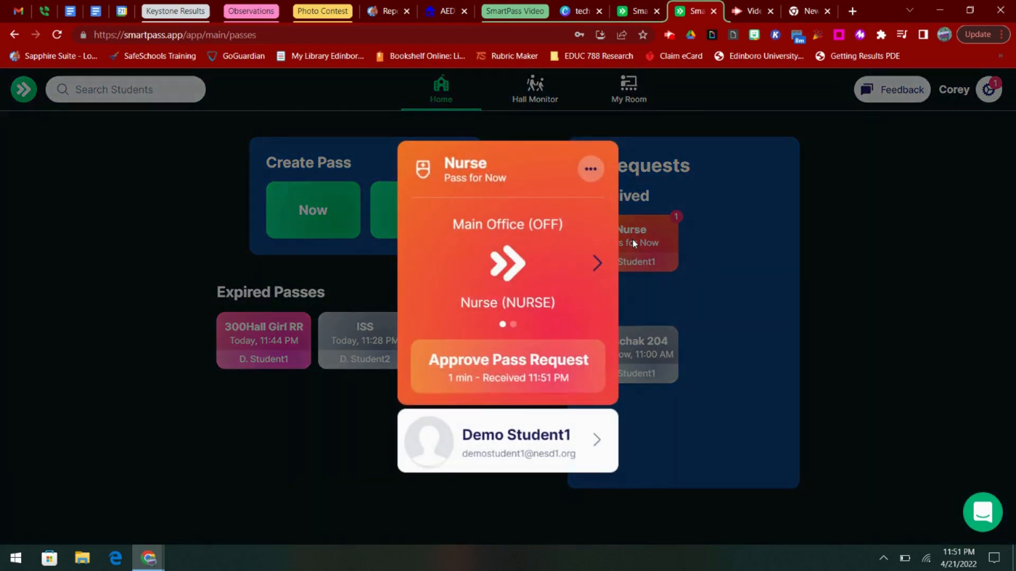
click(521, 370)
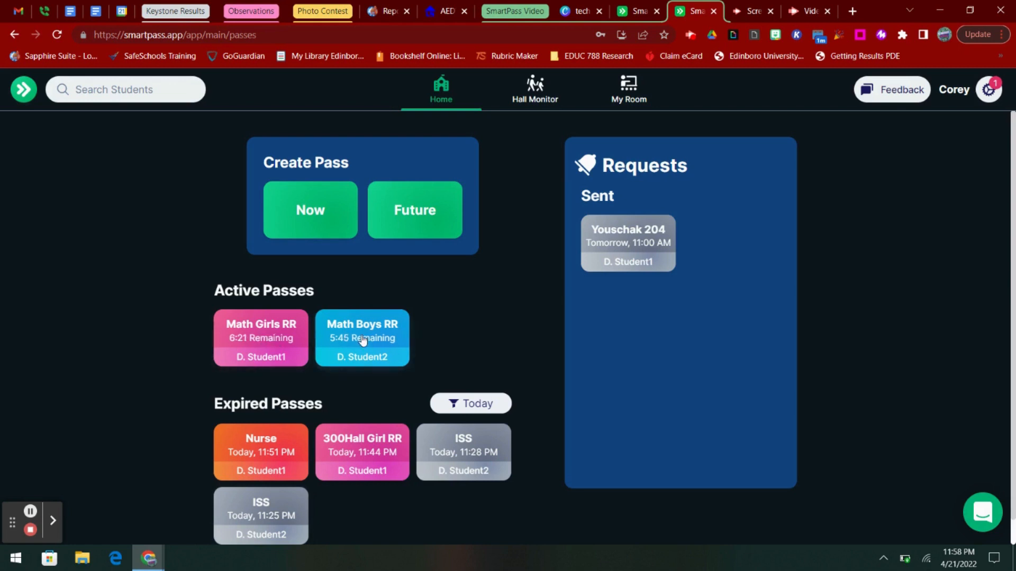
- Check the student summaries for the active Math Girls RR and Math Boys RR passes
mouse_move(281, 364)
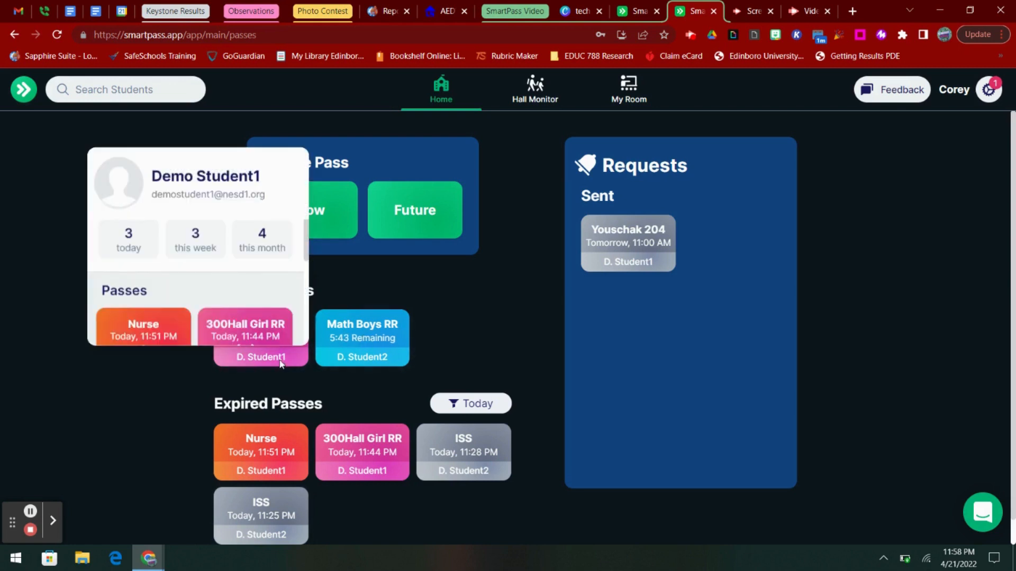
mouse_move(363, 363)
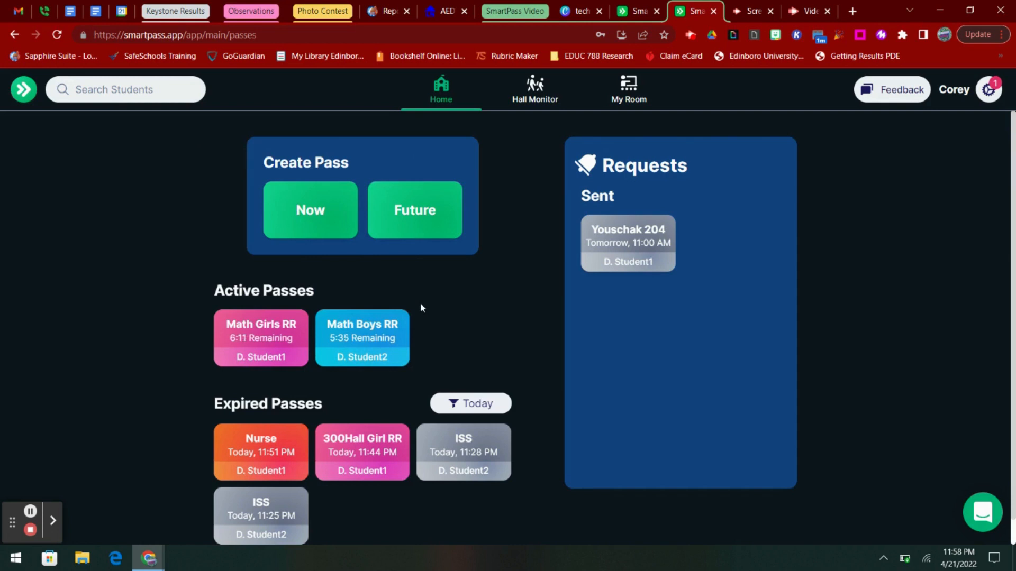
- Report the Math Boys RR pass holder in Hall Monitor with the message "Demo Student 2 used the Science side RR rather than the Math side."
click(551, 96)
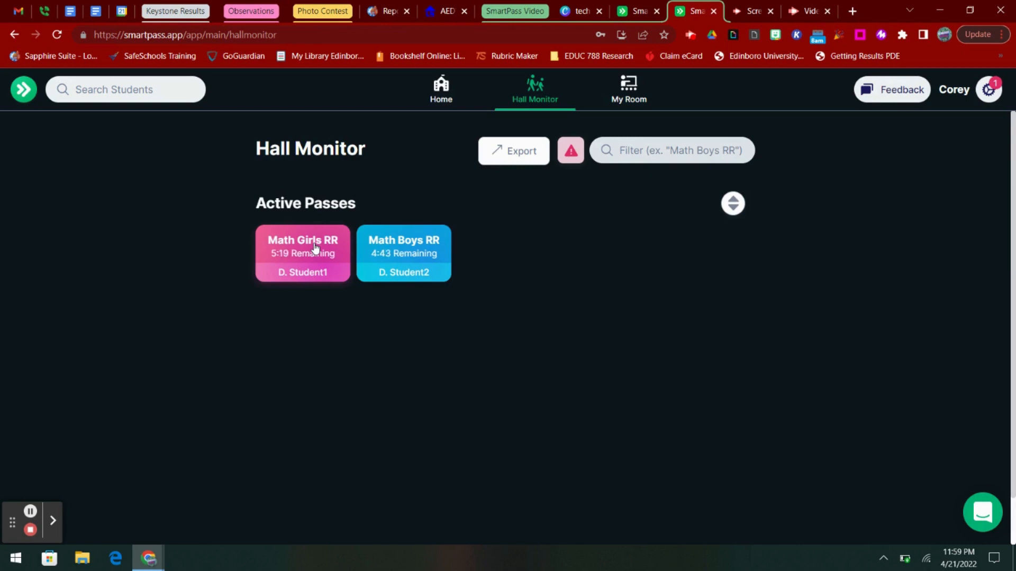
click(431, 245)
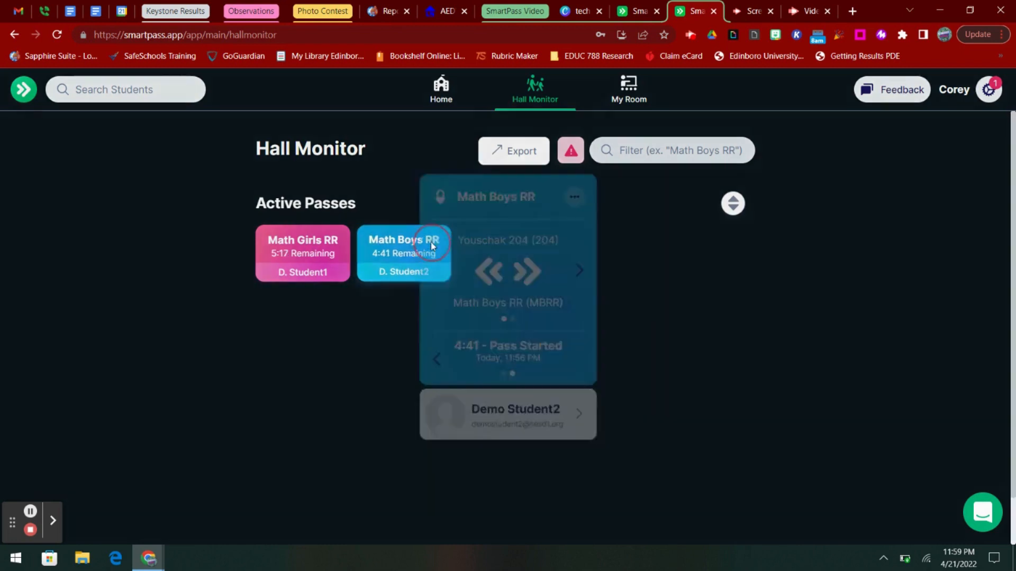
click(586, 175)
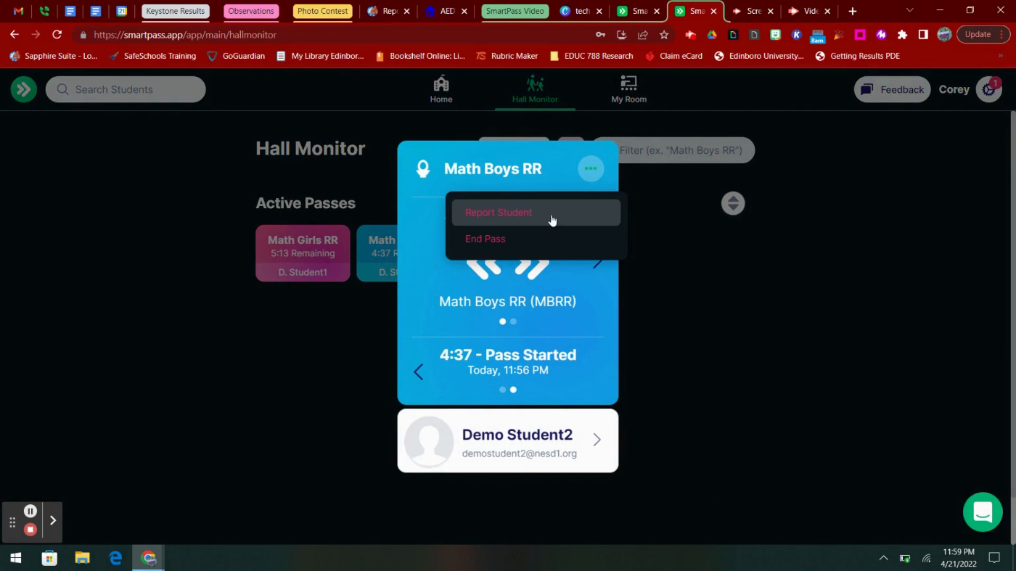
click(552, 219)
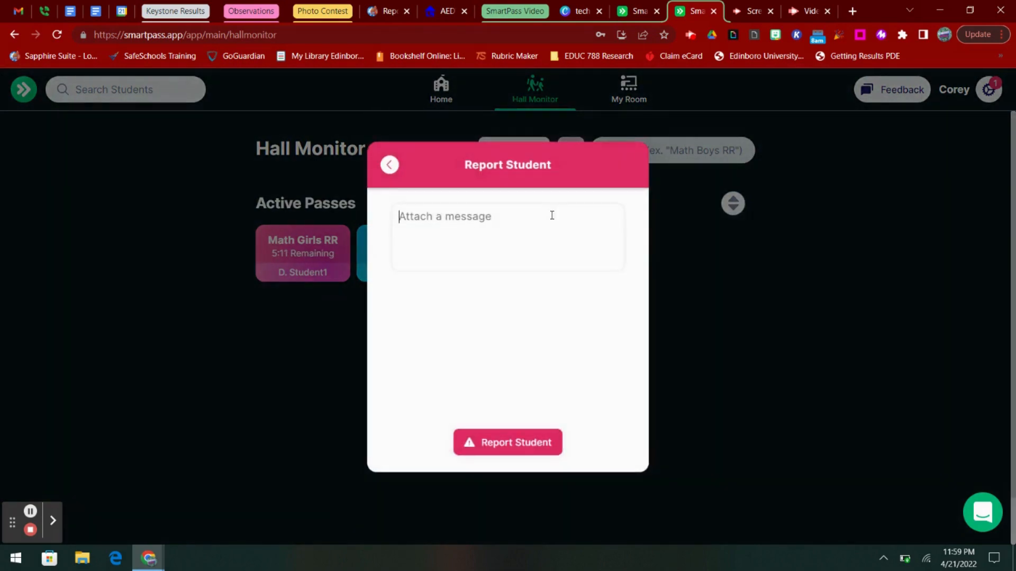
text(T)
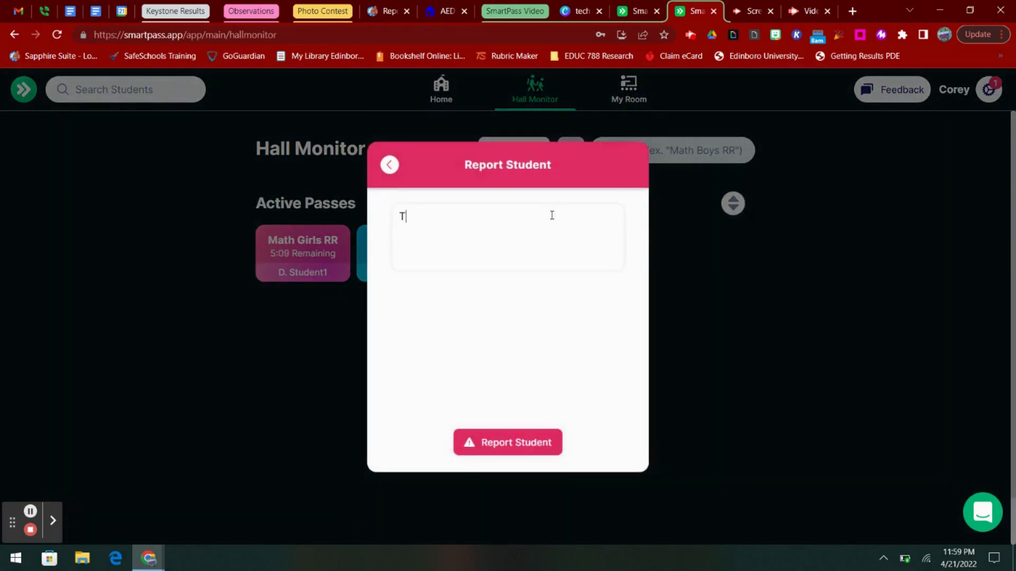
key(BackSpace)
text(Demo Student 2 us)
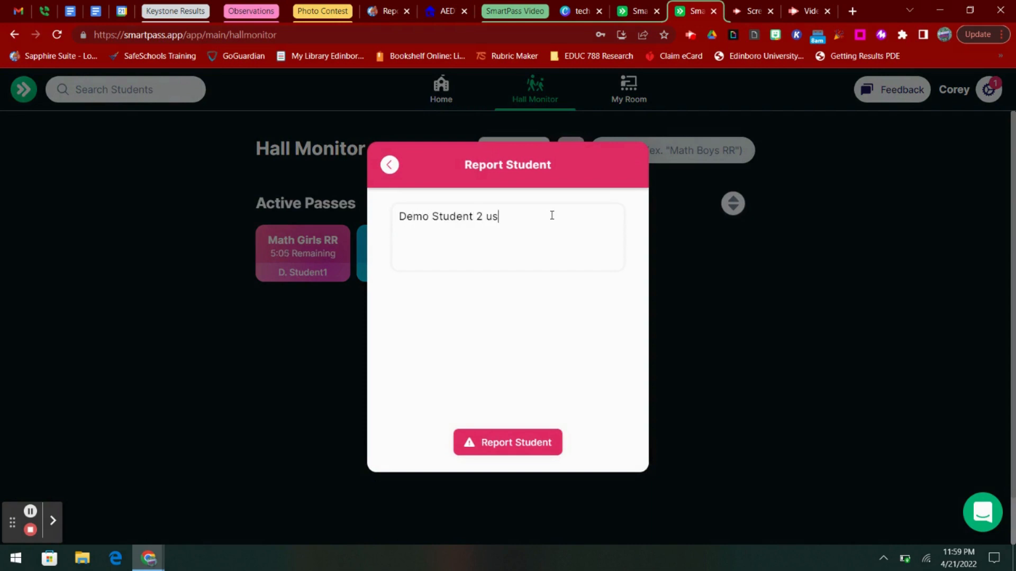
text(ed the Science side RR )
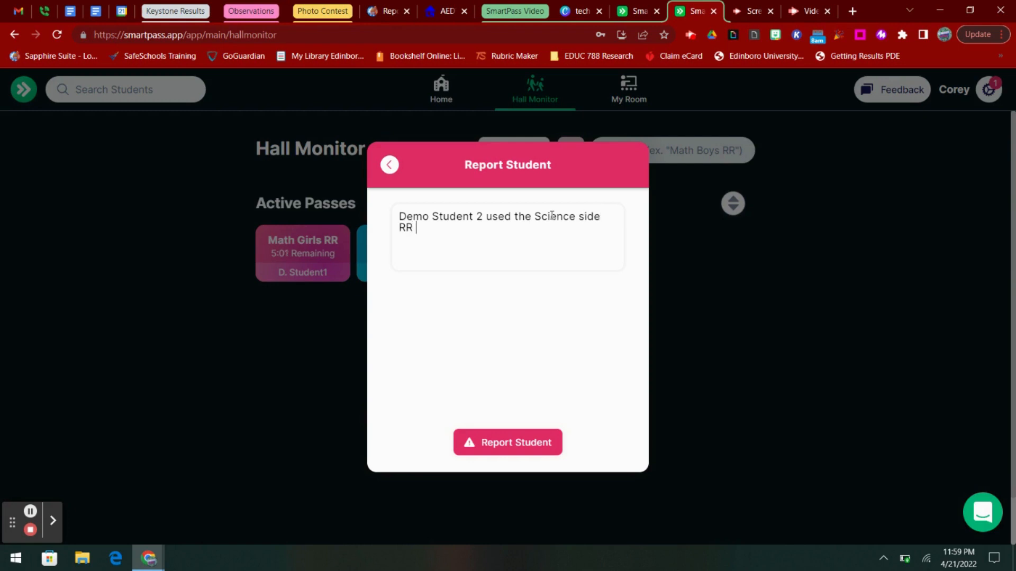
text(rather than the Ma)
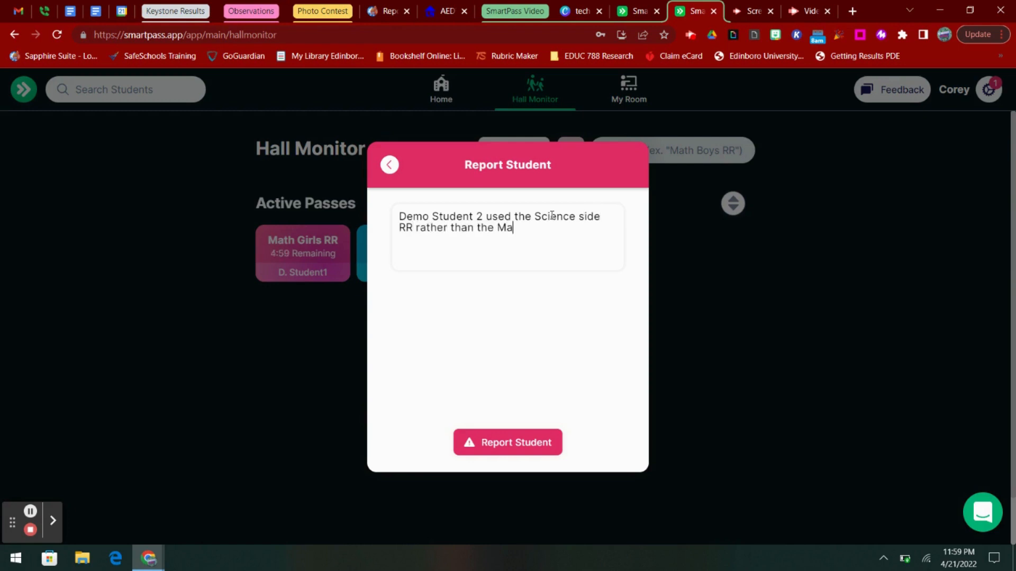
text(th side.)
click(510, 449)
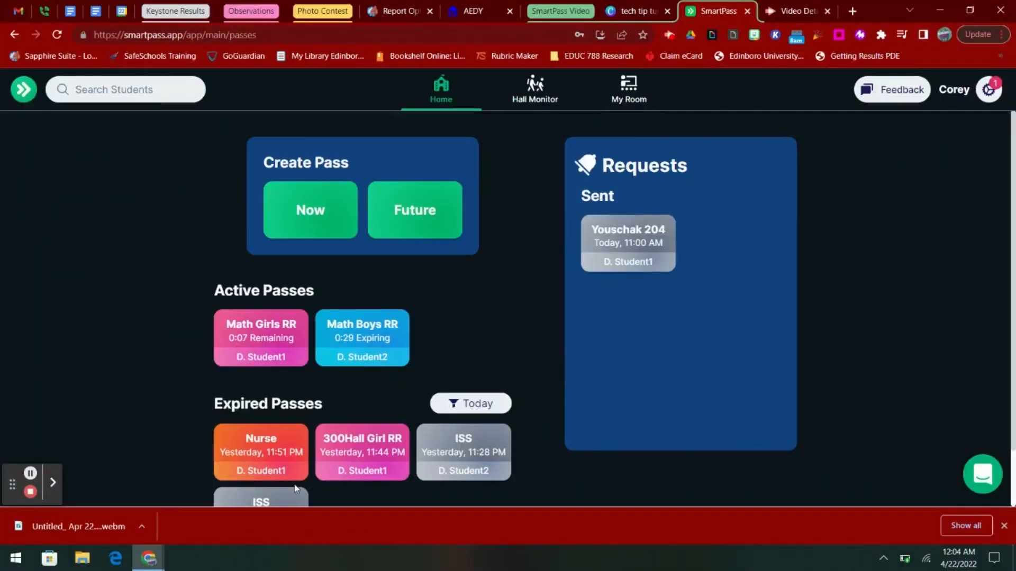
- View the Main Office room's passes for April 21, 2022 and check the student summaries for the Nurse and 300Hall Girl RR passes
click(628, 101)
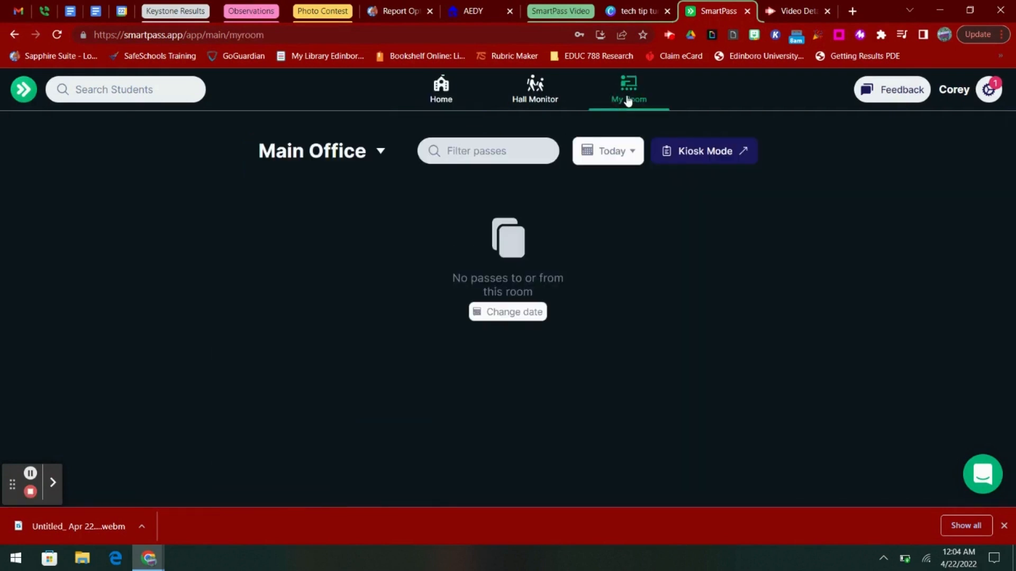
click(613, 152)
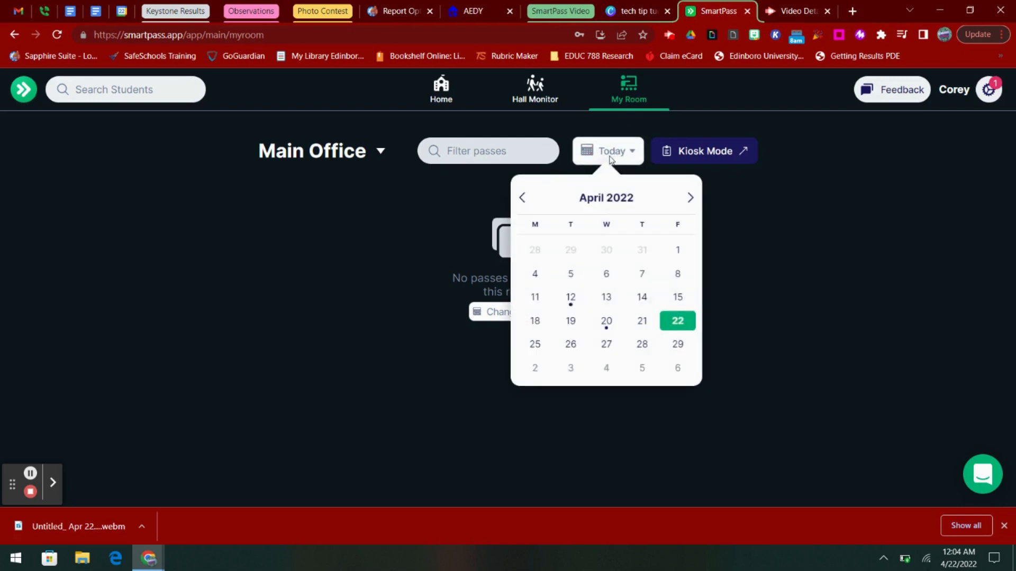
click(642, 323)
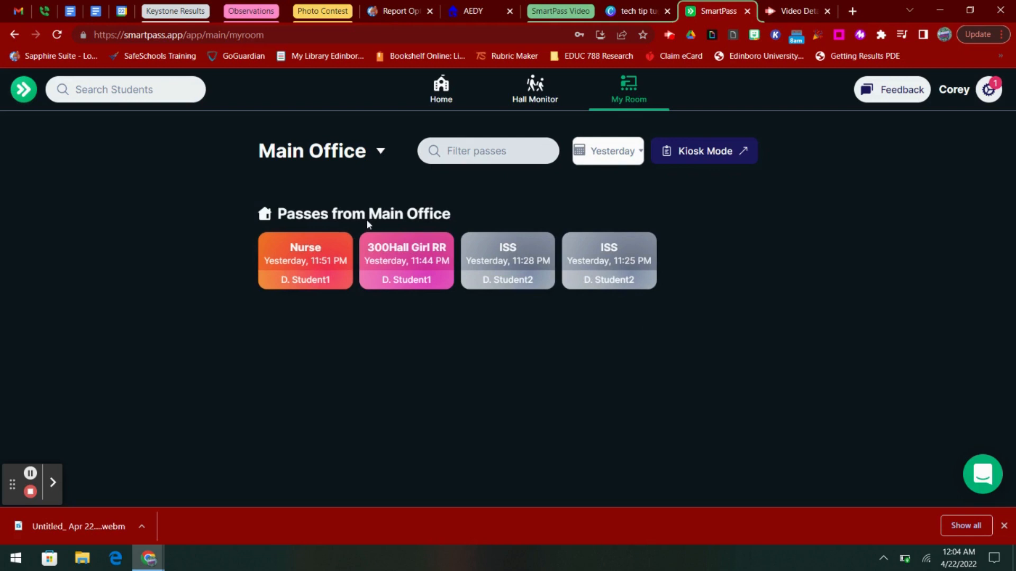
click(311, 282)
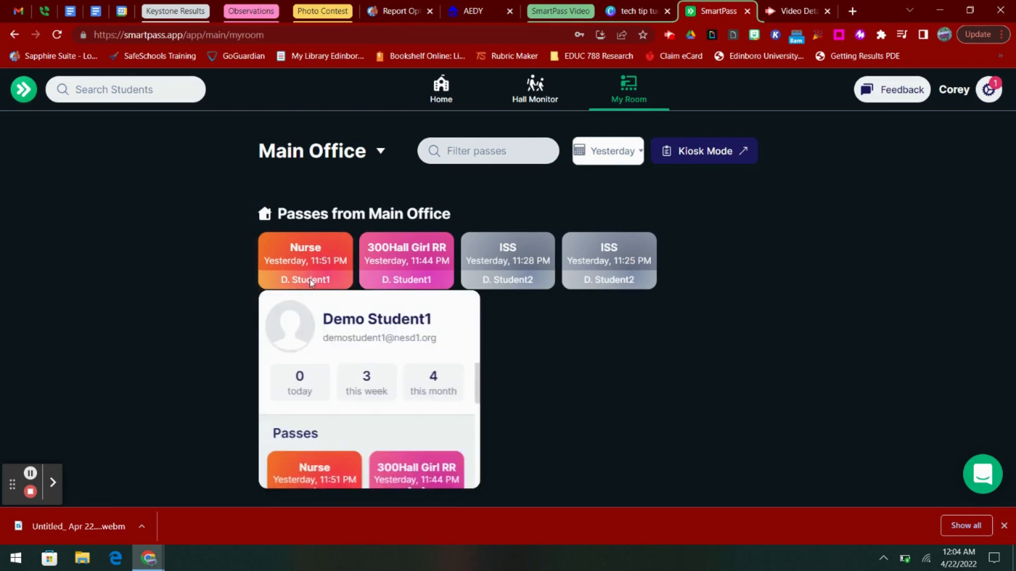
mouse_move(400, 287)
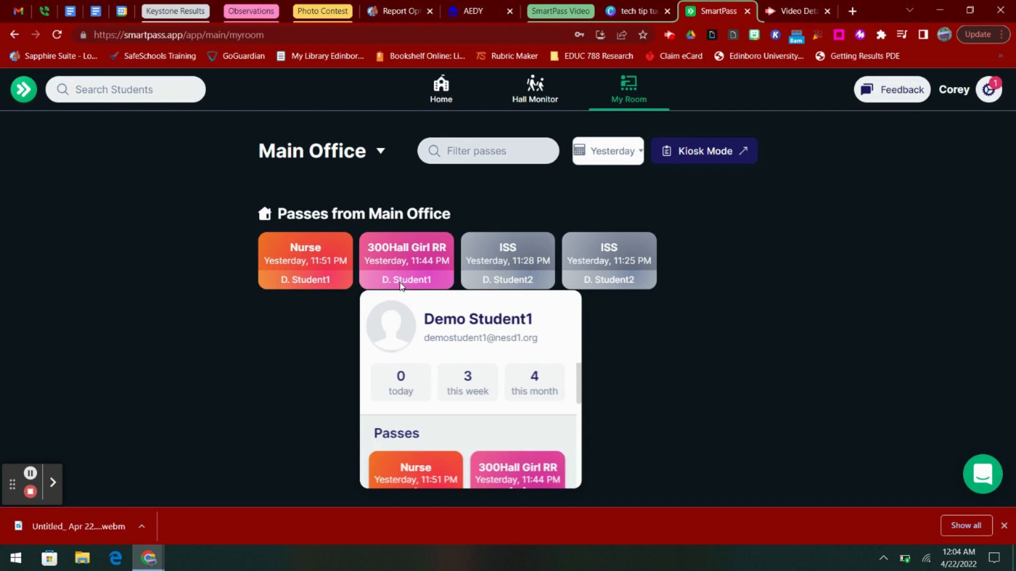
- Browse the full list of rooms available for viewing in My Room, keeping Main Office as the selected room
mouse_move(520, 288)
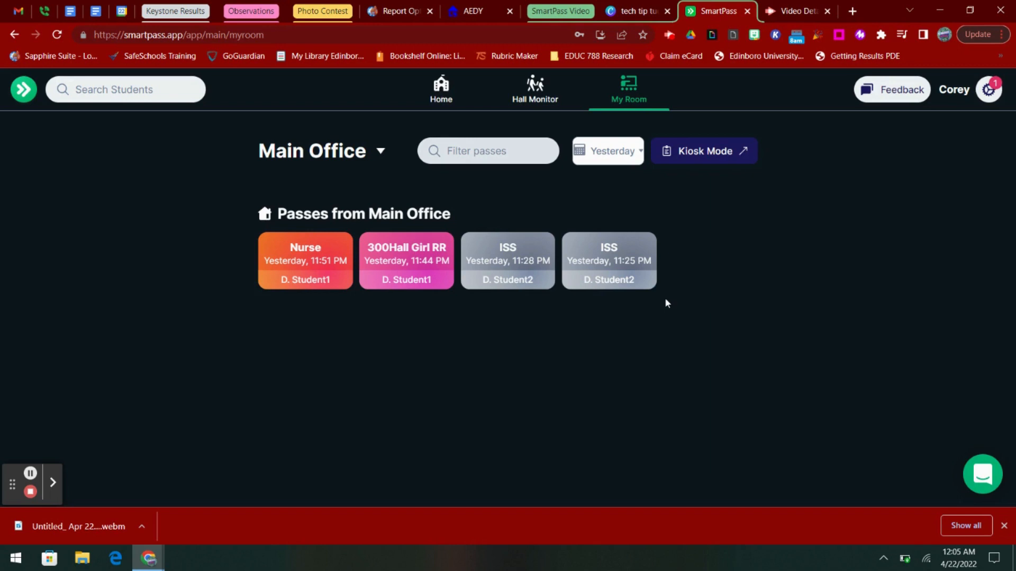
click(379, 150)
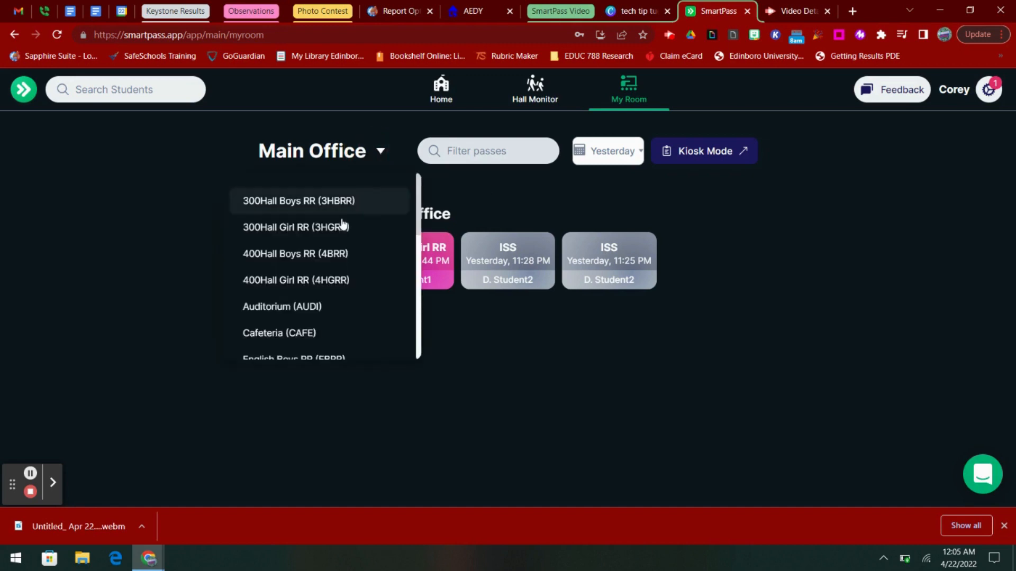
scroll(342, 225, down, 5)
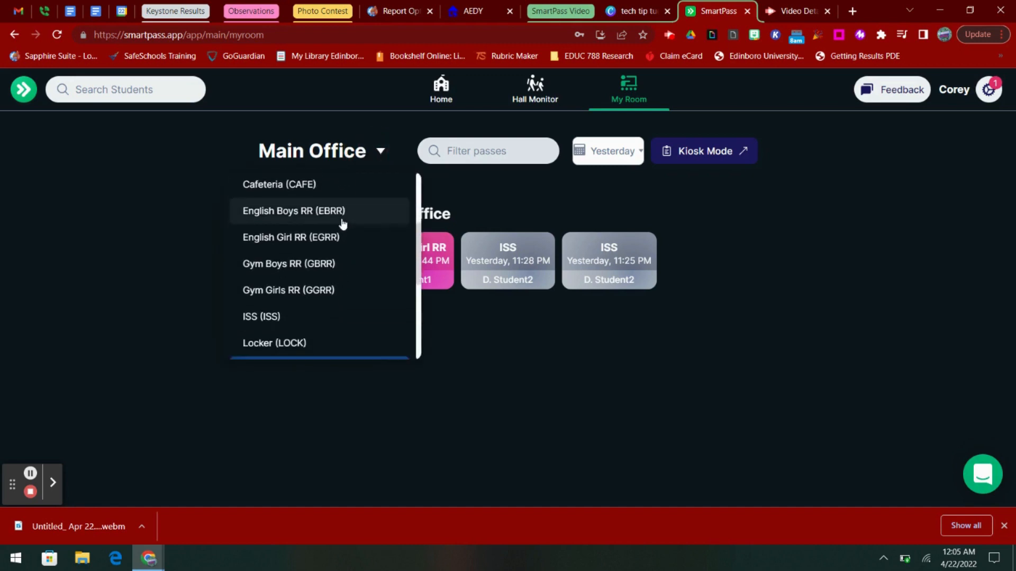
scroll(343, 225, down, 3)
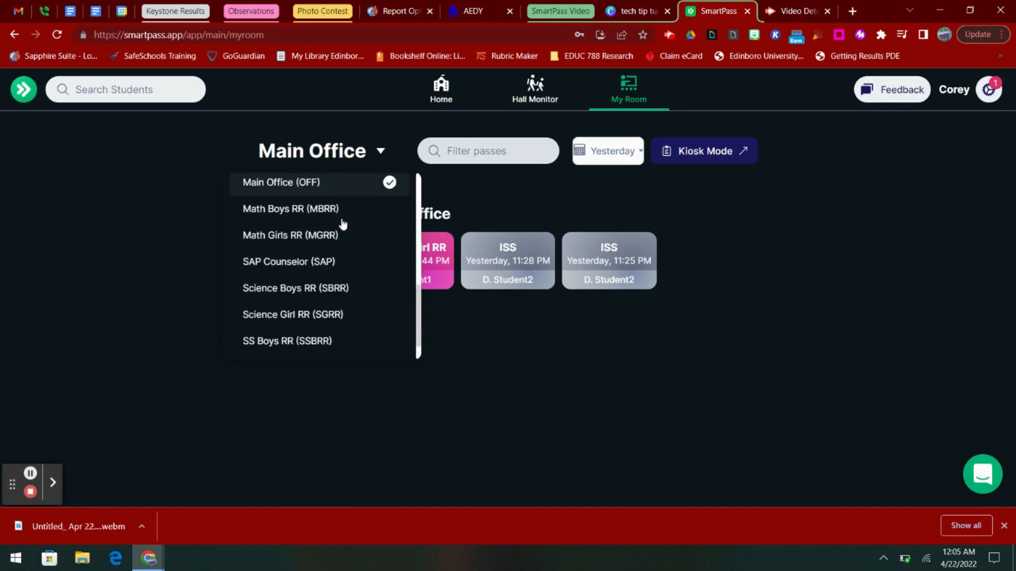
scroll(343, 225, up, 8)
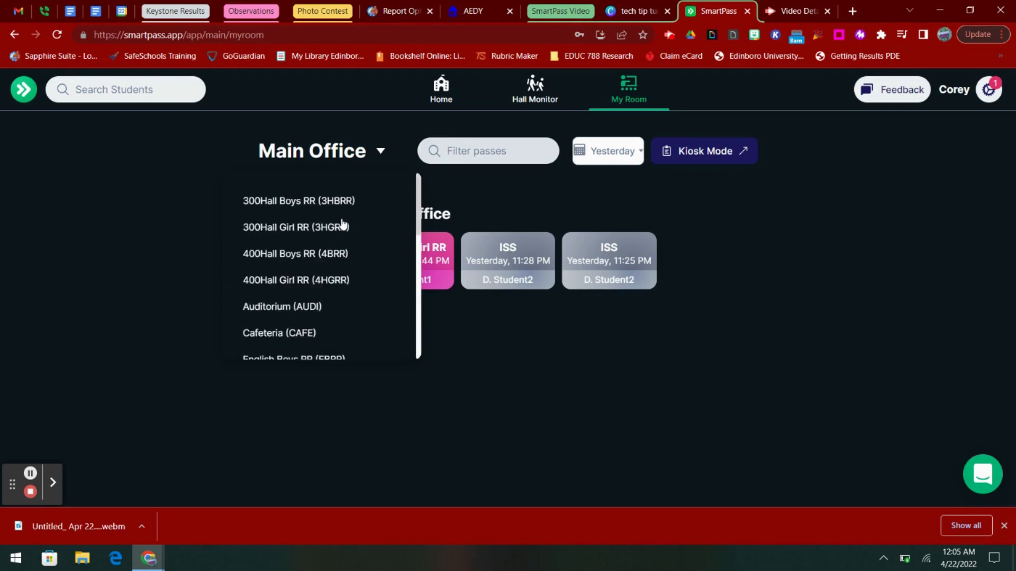
click(824, 287)
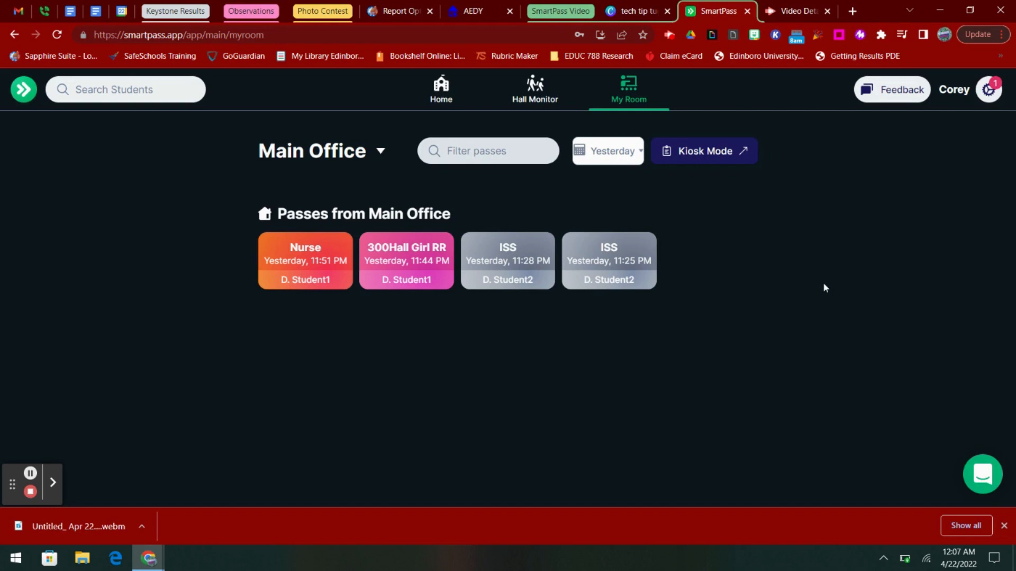
- Switch to the Screencastify page showing the recorded video "Untitled: Apr 22, 2022 12:00 AM"
click(795, 12)
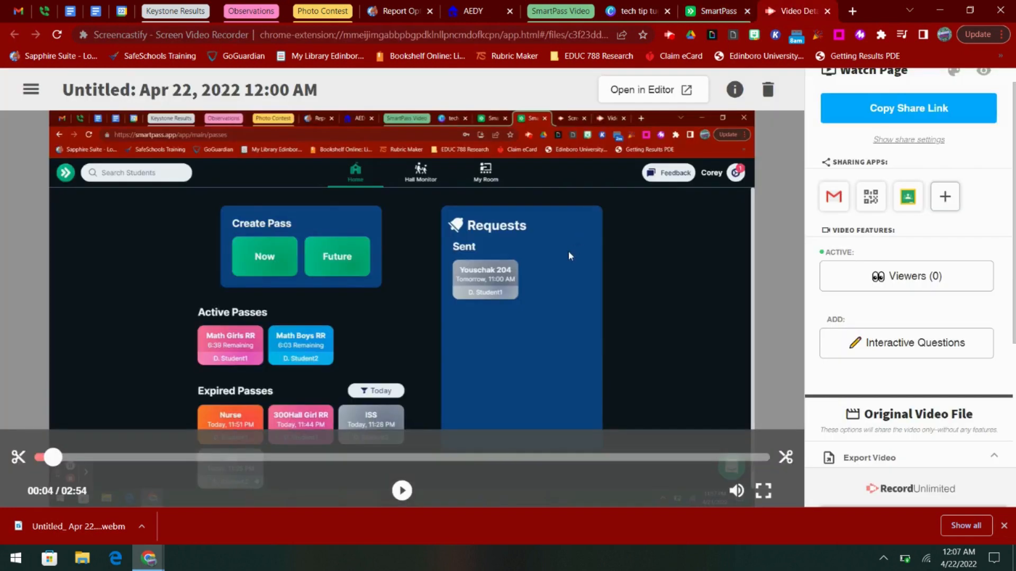